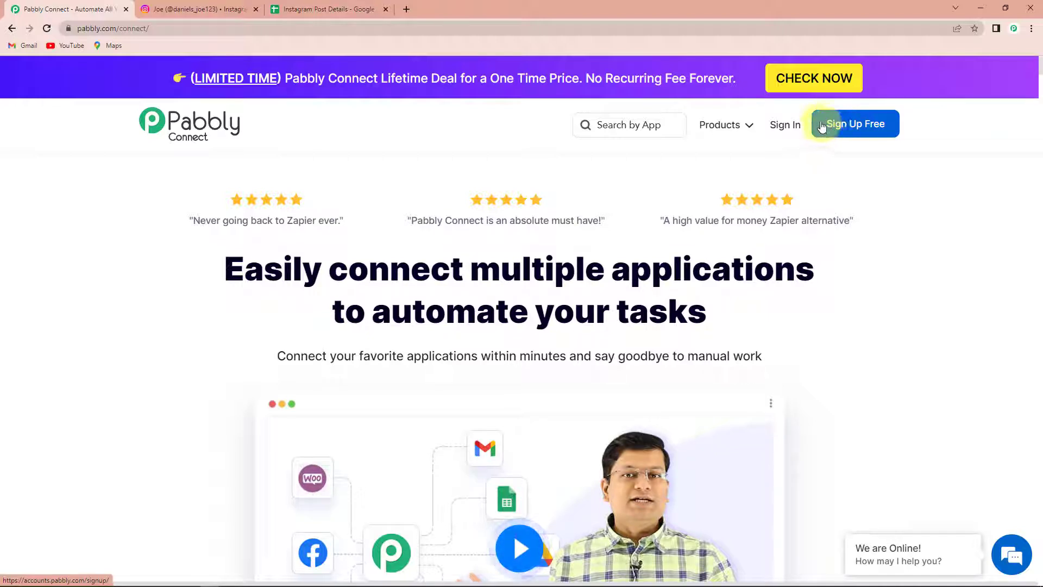
- Sign in to Pabbly Connect and create a workflow named "Add Instagram Post Details to Google Sheets"
{"action": "left_click", "coordinate": [786, 126]}
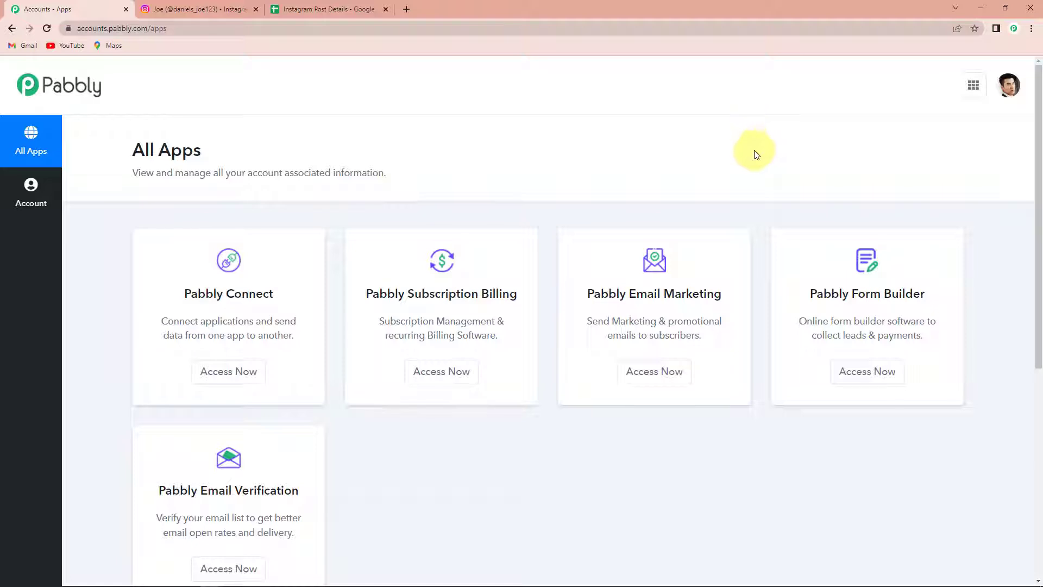
{"action": "left_click", "coordinate": [237, 377]}
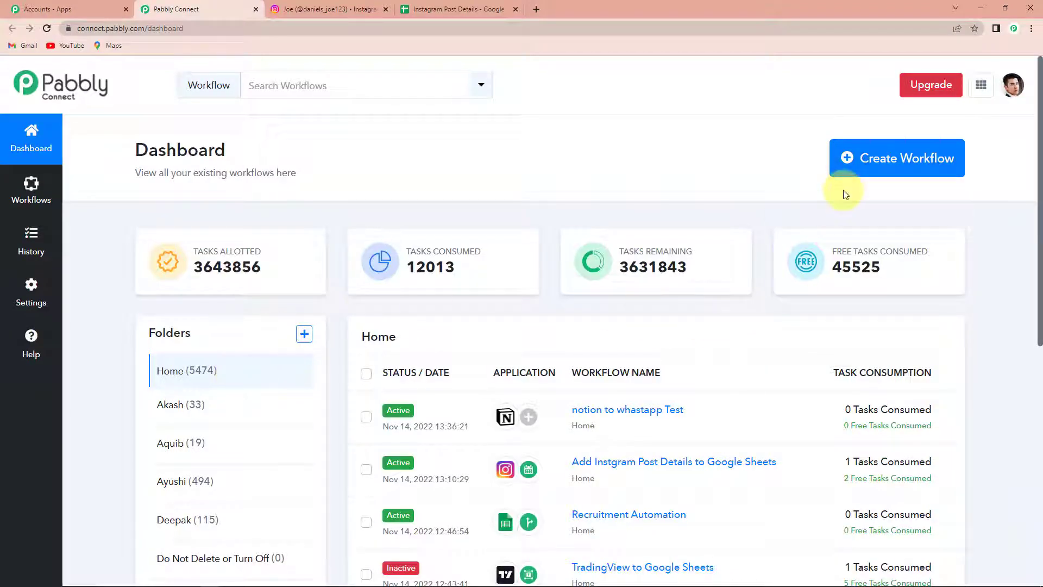
{"action": "left_click", "coordinate": [919, 170]}
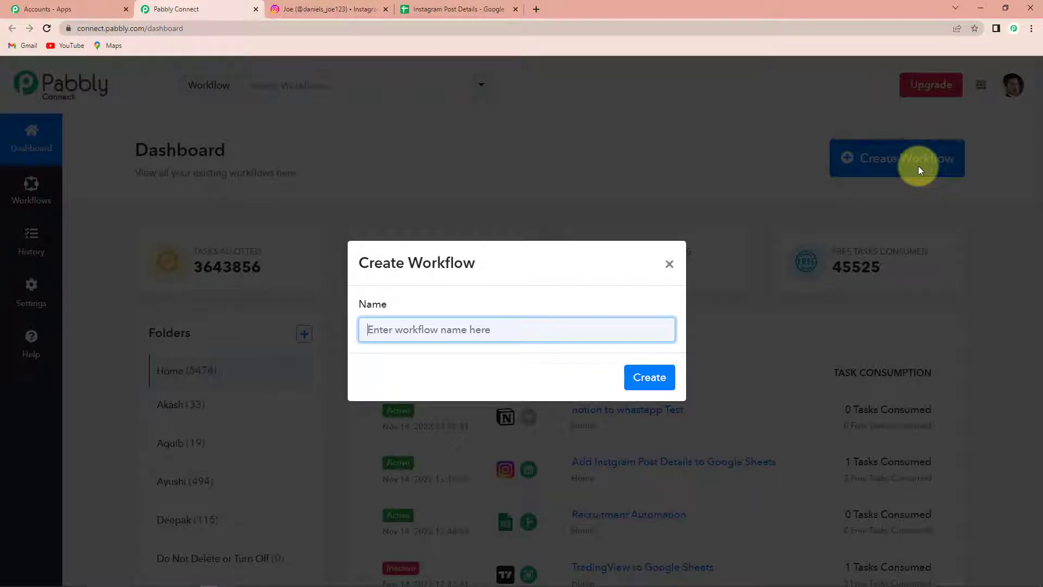
{"action": "type", "text": "Add Instagram Post Details to Google Sheets"}
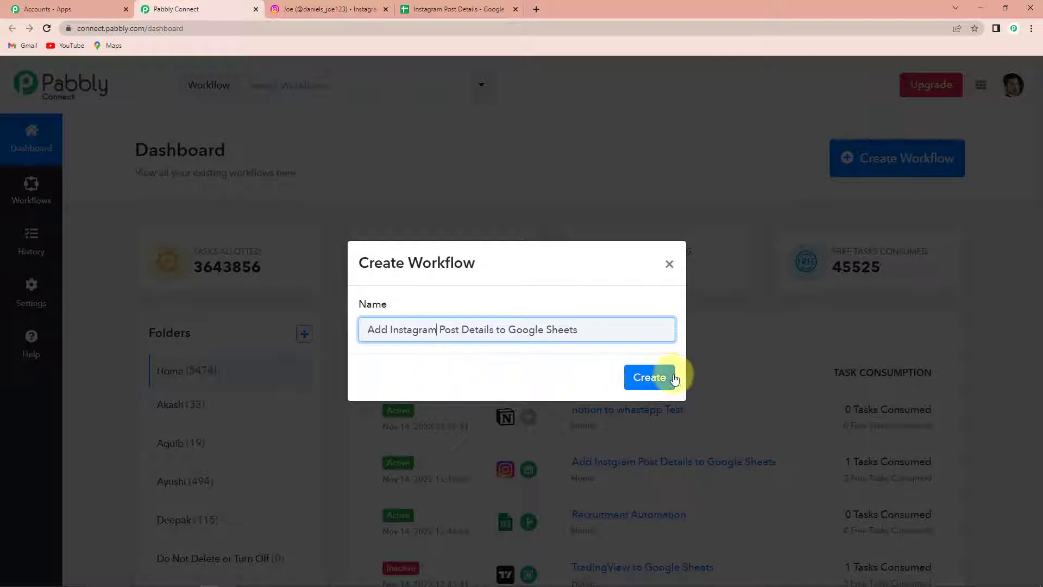
{"action": "left_click", "coordinate": [654, 381]}
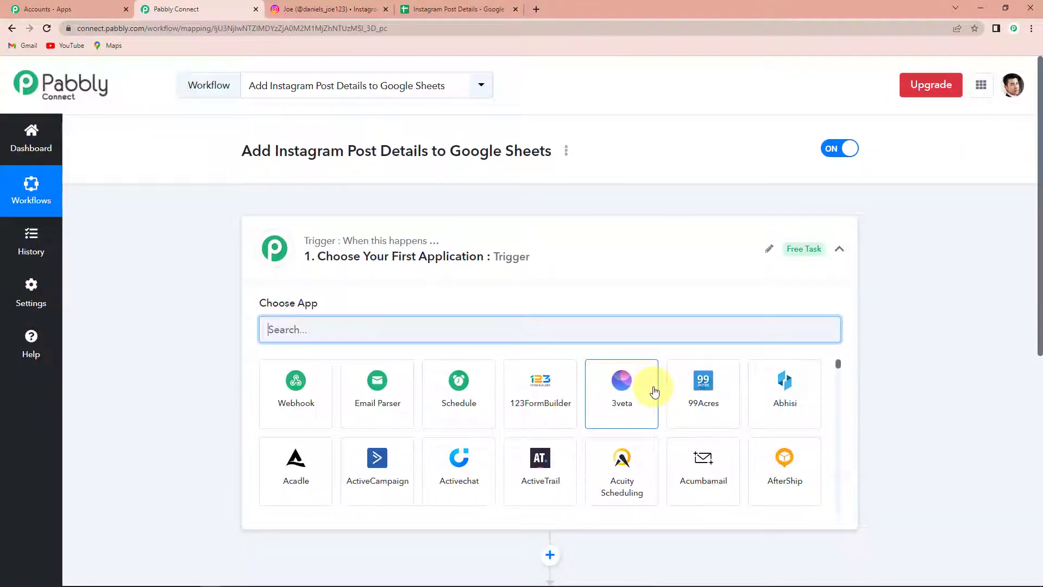
- Set the workflow's trigger to Instagram for Business with the event New Media Posted in My Account
{"action": "scroll", "coordinate": [526, 325], "scroll_direction": "down", "scroll_amount": 3}
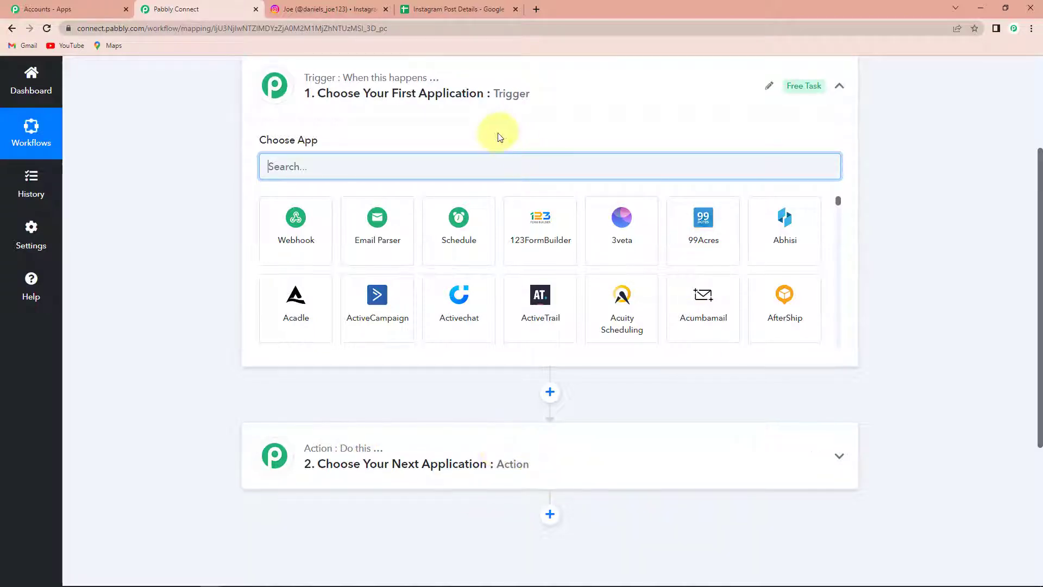
{"action": "scroll", "coordinate": [496, 133], "scroll_direction": "up", "scroll_amount": 3}
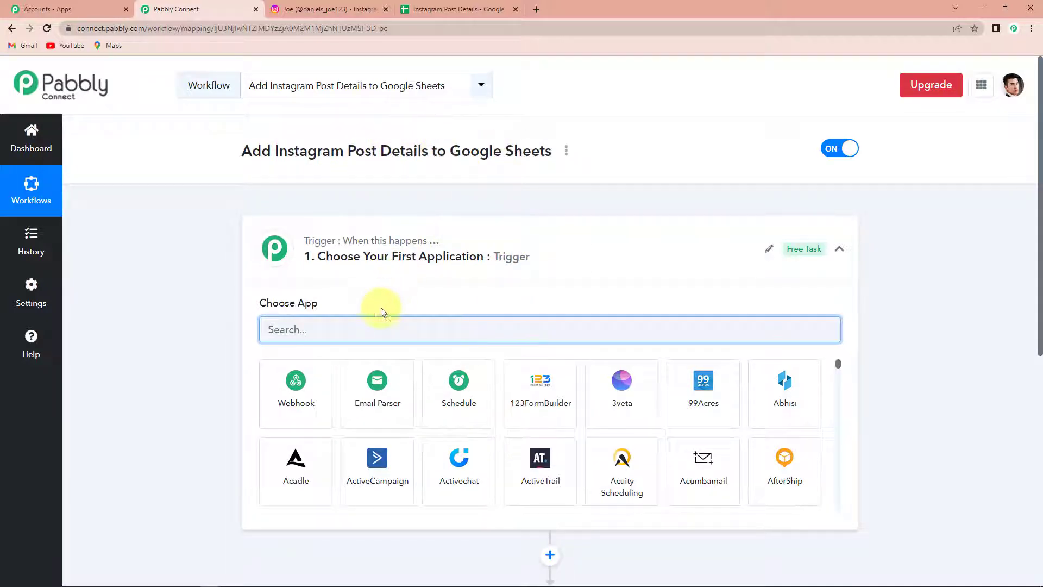
{"action": "type", "text": "i"}
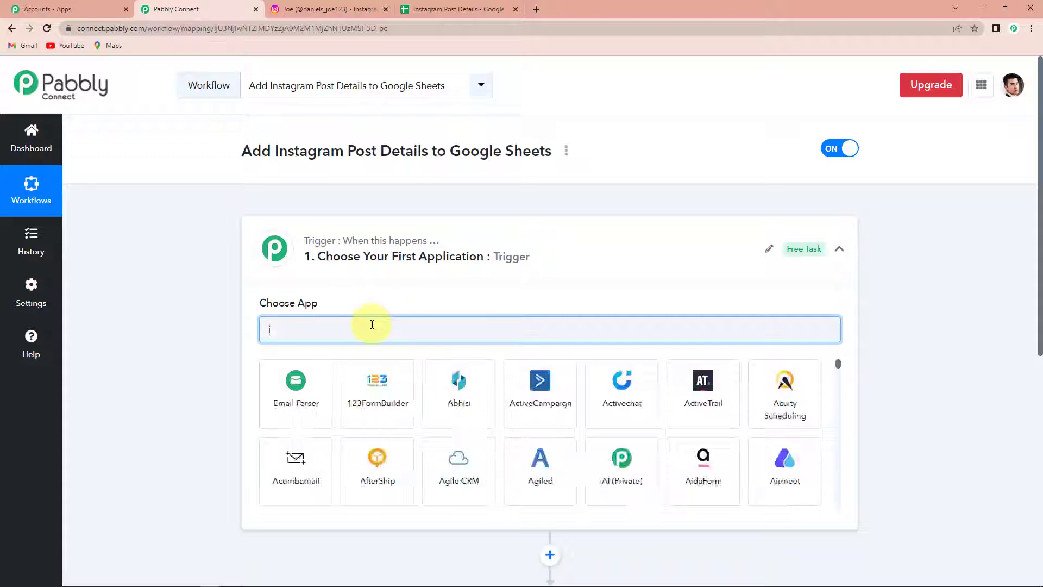
{"action": "type", "text": "nsta"}
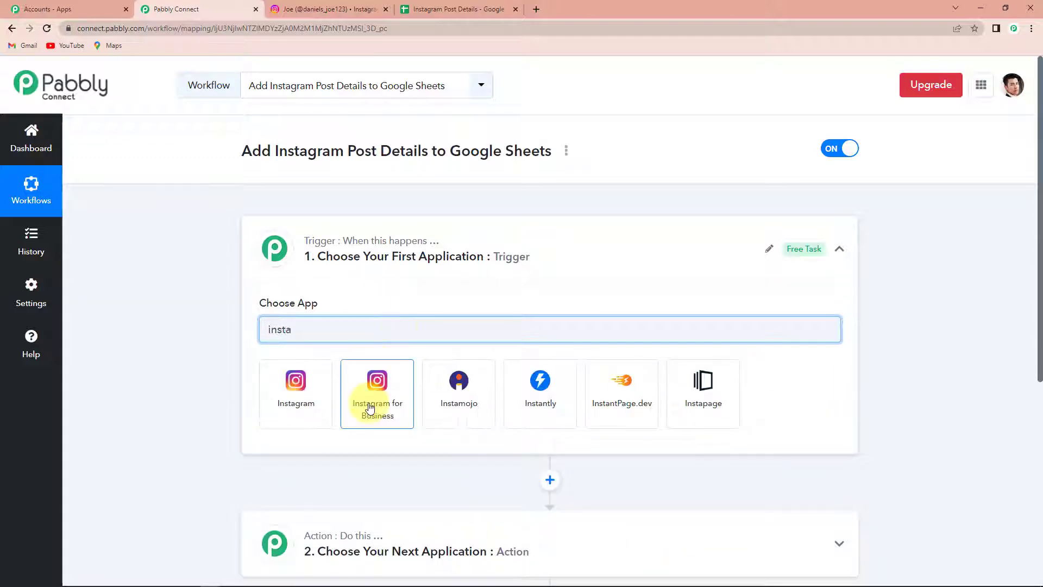
{"action": "left_click", "coordinate": [370, 407]}
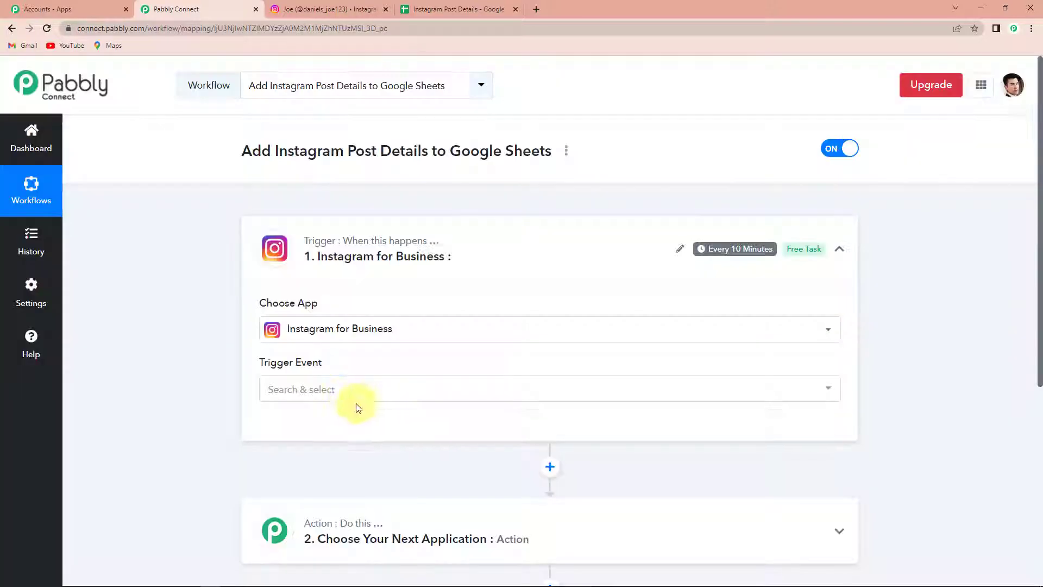
{"action": "left_click", "coordinate": [348, 393]}
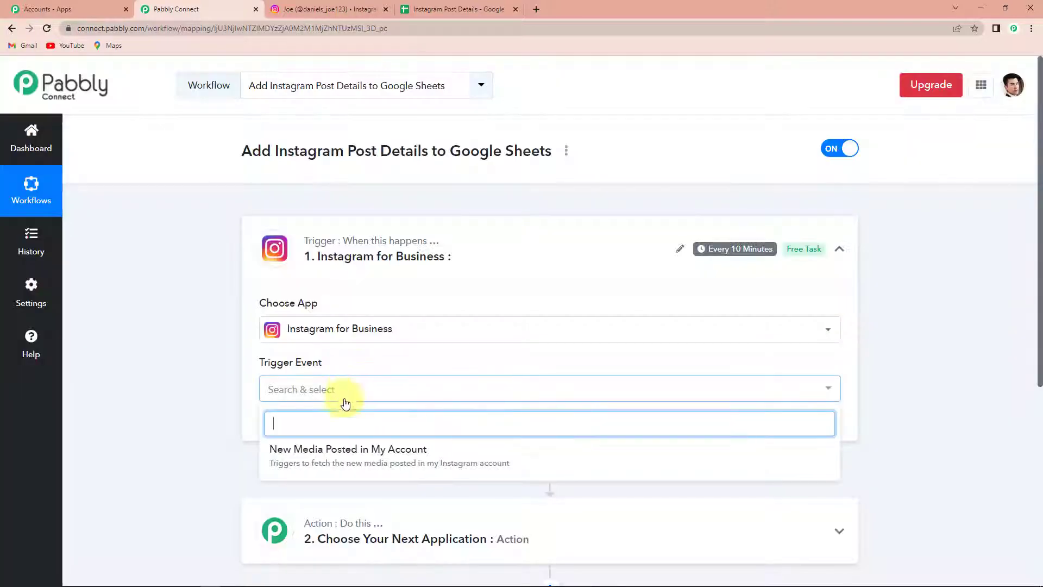
{"action": "left_click", "coordinate": [318, 457]}
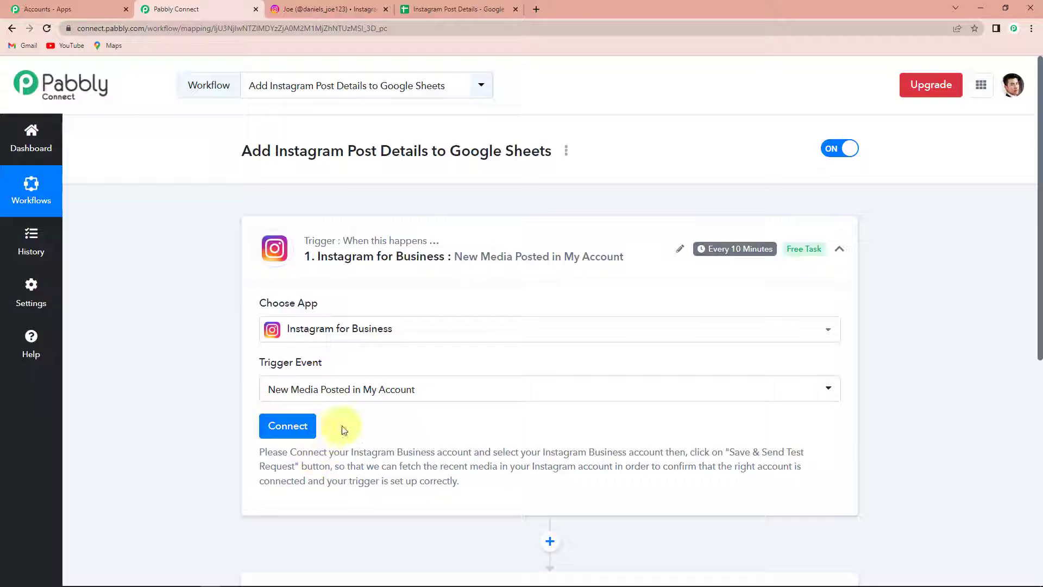
- Connect the Instagram for Business trigger to the account through a new connection
{"action": "mouse_move", "coordinate": [719, 254]}
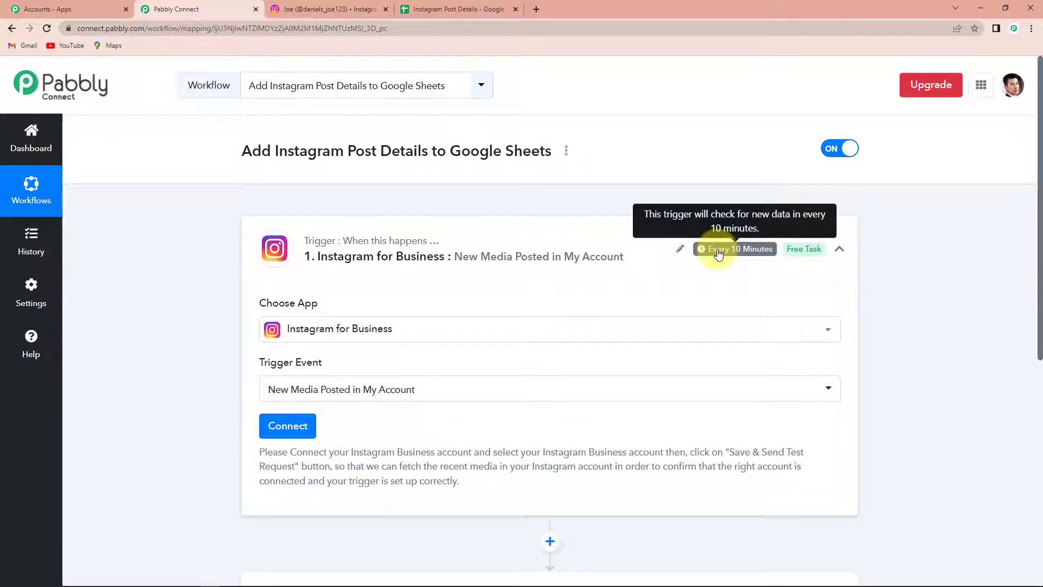
{"action": "mouse_move", "coordinate": [316, 250]}
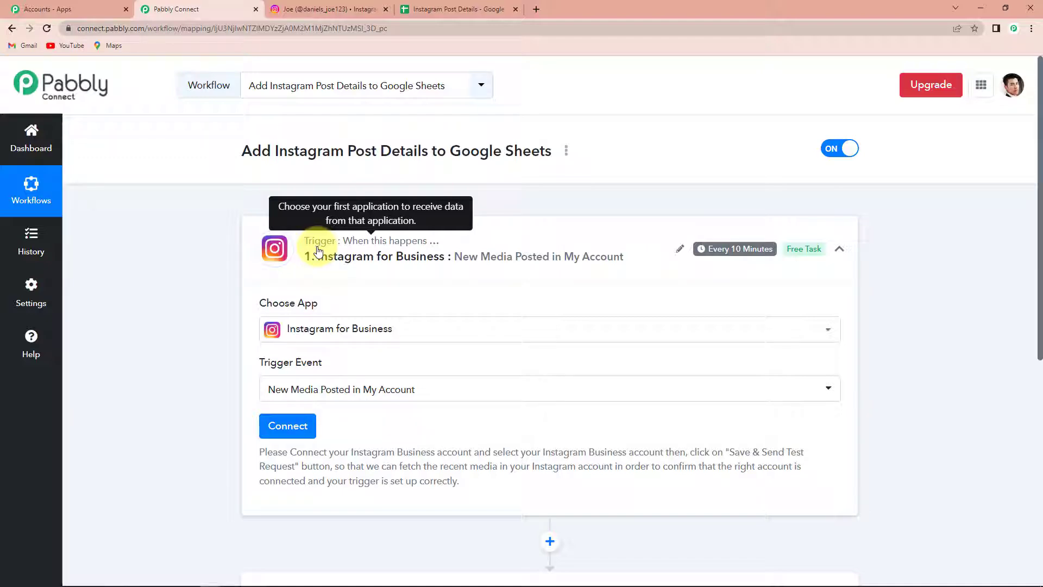
{"action": "left_click", "coordinate": [288, 426]}
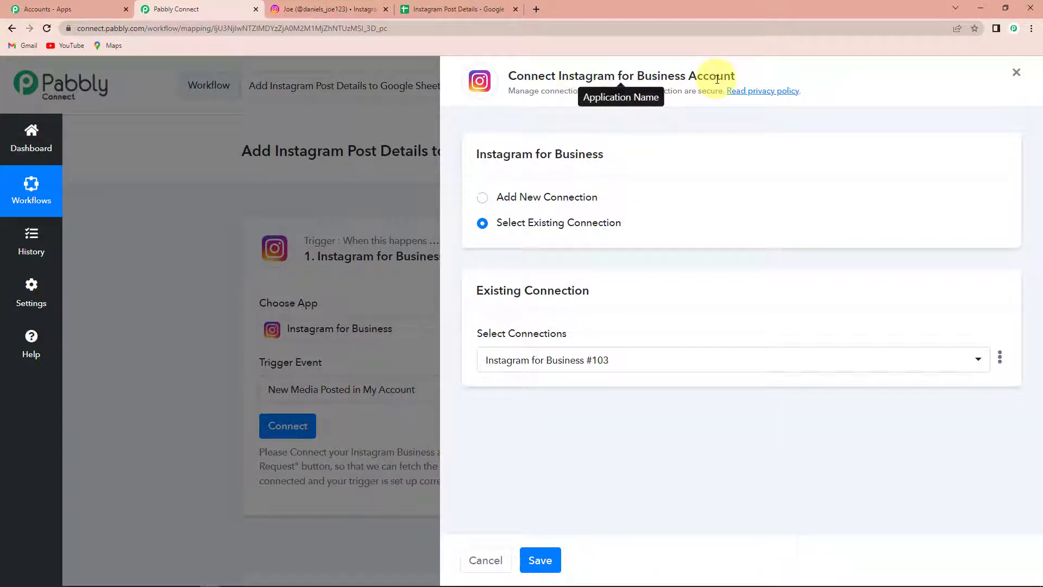
{"action": "left_click", "coordinate": [482, 198]}
{"action": "left_click", "coordinate": [567, 341]}
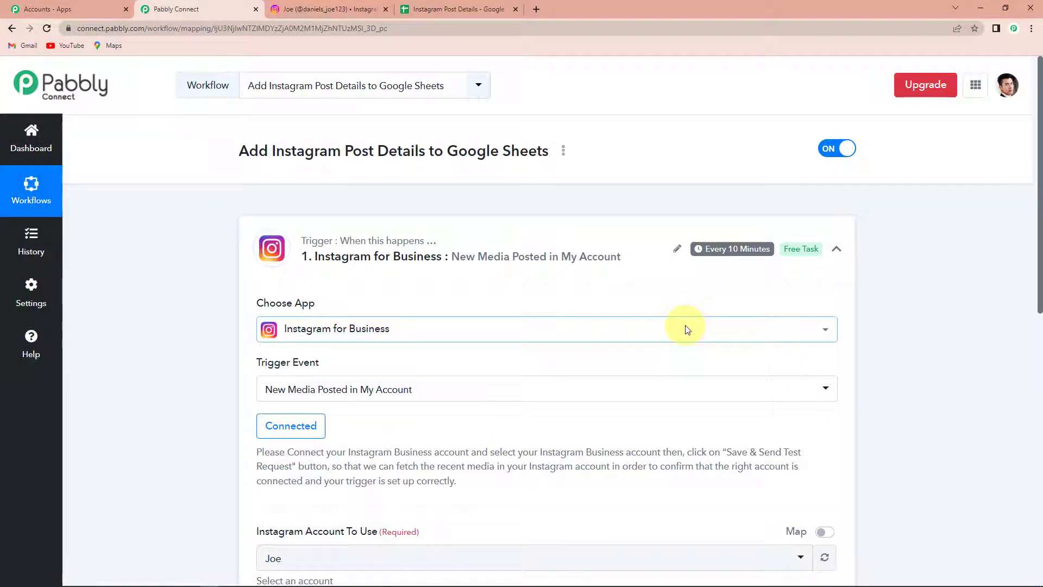
- Keep the listed Instagram account for the trigger, then save it and send a test request
{"action": "scroll", "coordinate": [686, 328], "scroll_direction": "down", "scroll_amount": 3}
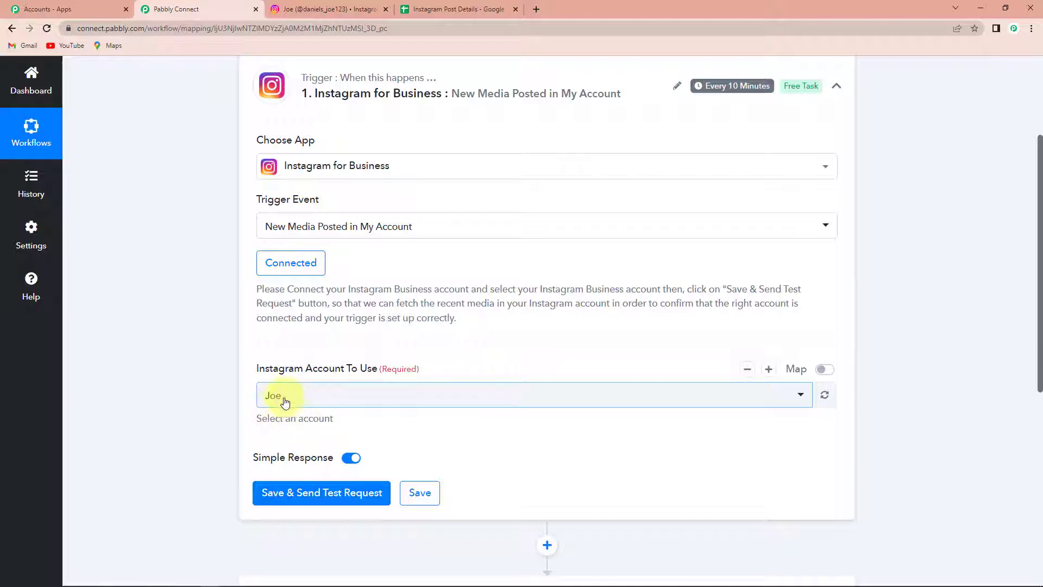
{"action": "left_click", "coordinate": [801, 401]}
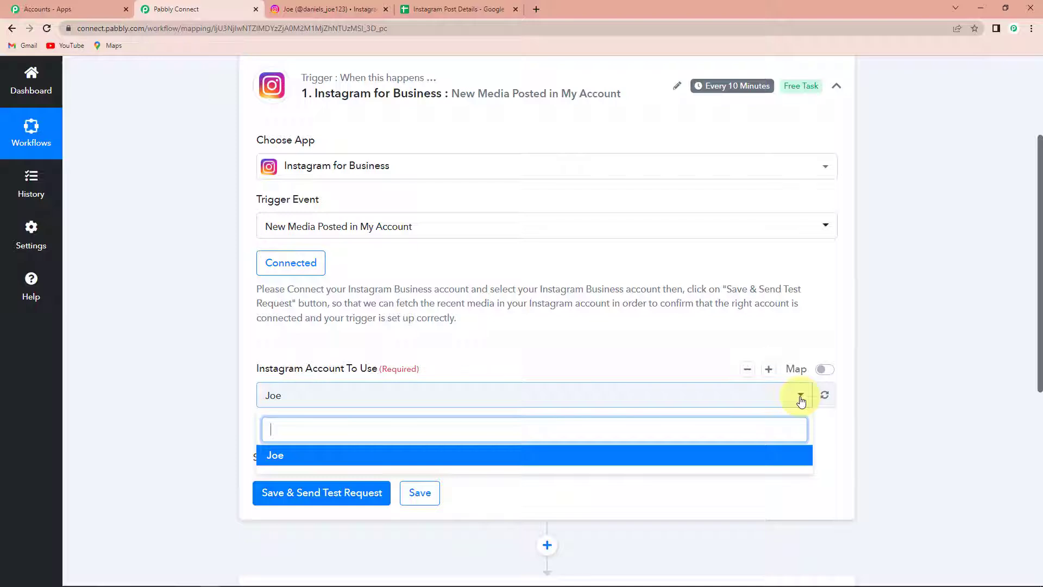
{"action": "left_click", "coordinate": [872, 389]}
{"action": "left_click", "coordinate": [337, 492]}
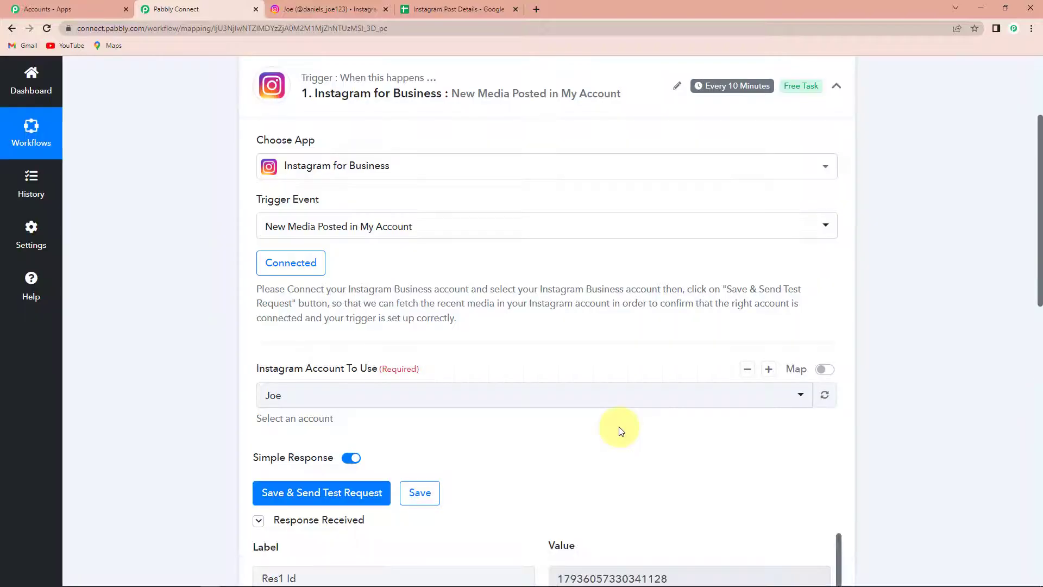
- Compare the trigger's received response with the newest post on the Instagram profile, checking username, media type, media URL, caption and timestamp
{"action": "scroll", "coordinate": [619, 426], "scroll_direction": "down", "scroll_amount": 6}
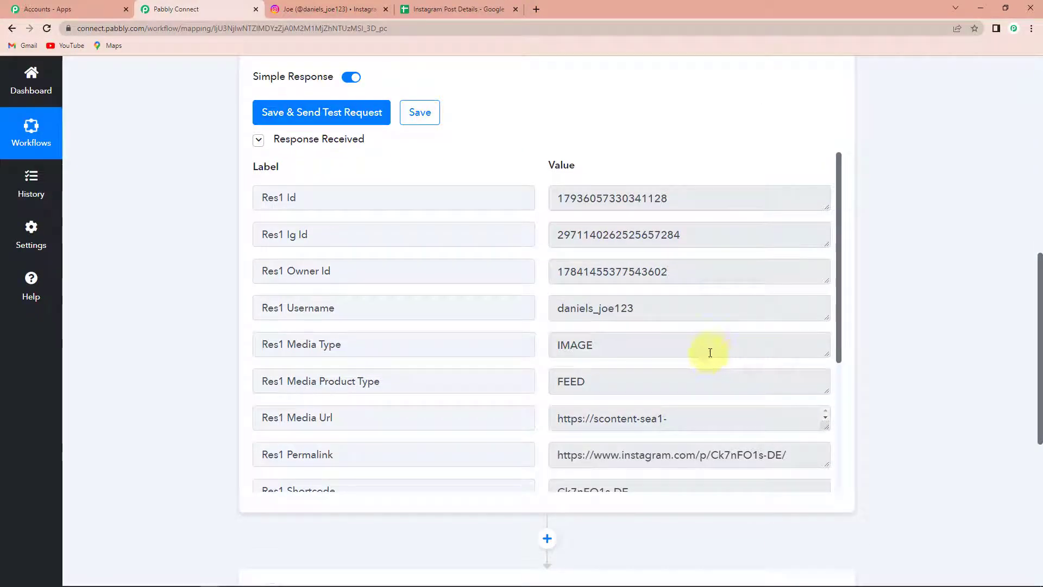
{"action": "left_click", "coordinate": [324, 9]}
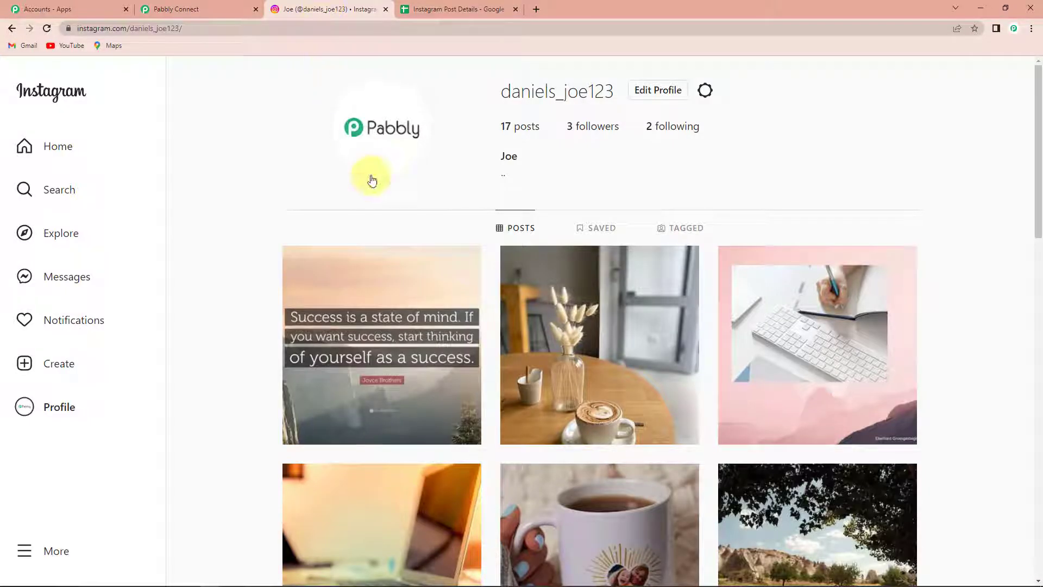
{"action": "left_click", "coordinate": [410, 273]}
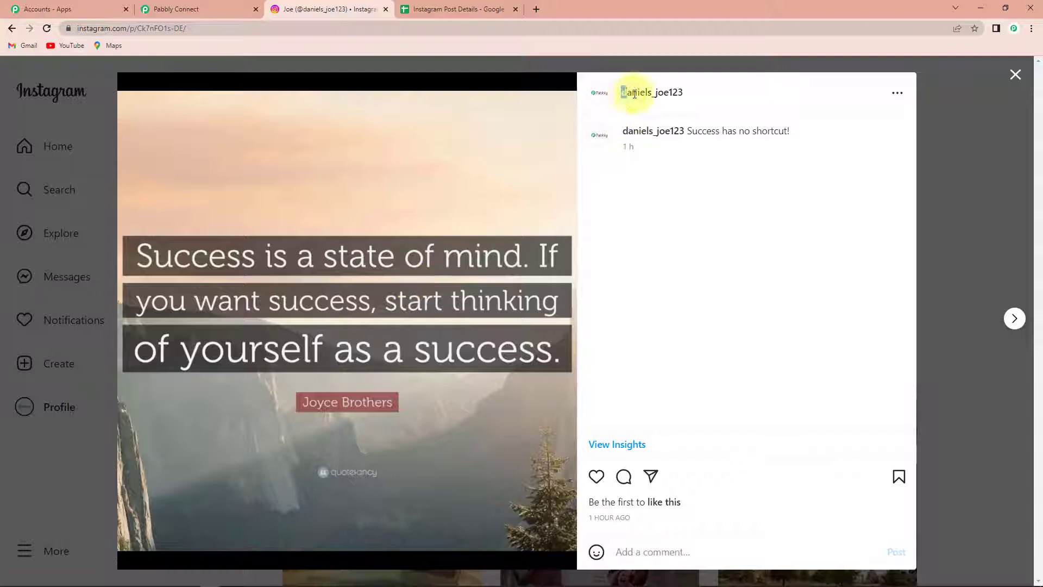
{"action": "left_click_drag", "start_coordinate": [618, 94], "coordinate": [695, 95]}
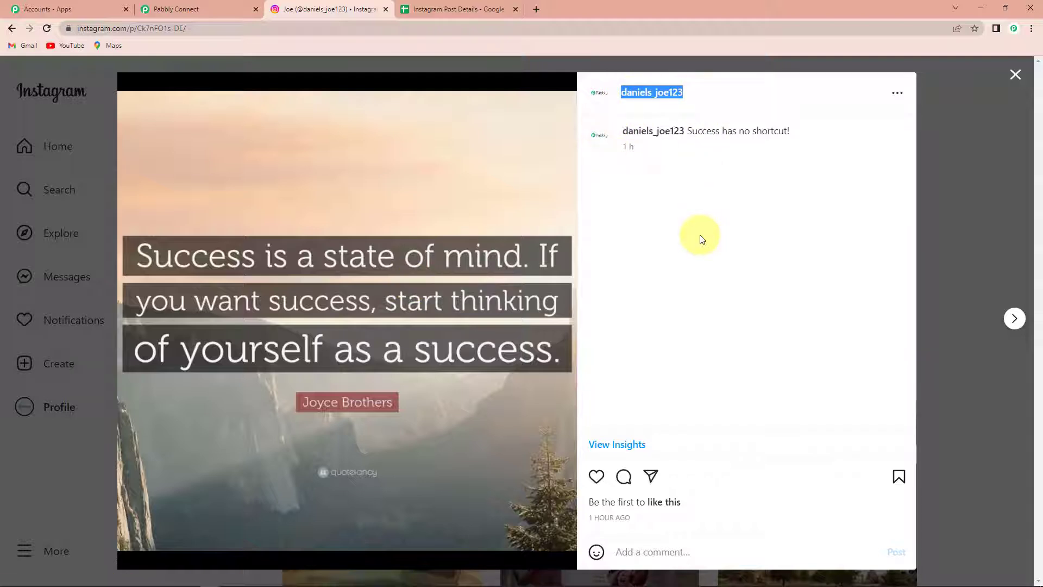
{"action": "left_click", "coordinate": [175, 11]}
{"action": "left_click_drag", "start_coordinate": [630, 307], "coordinate": [552, 306]}
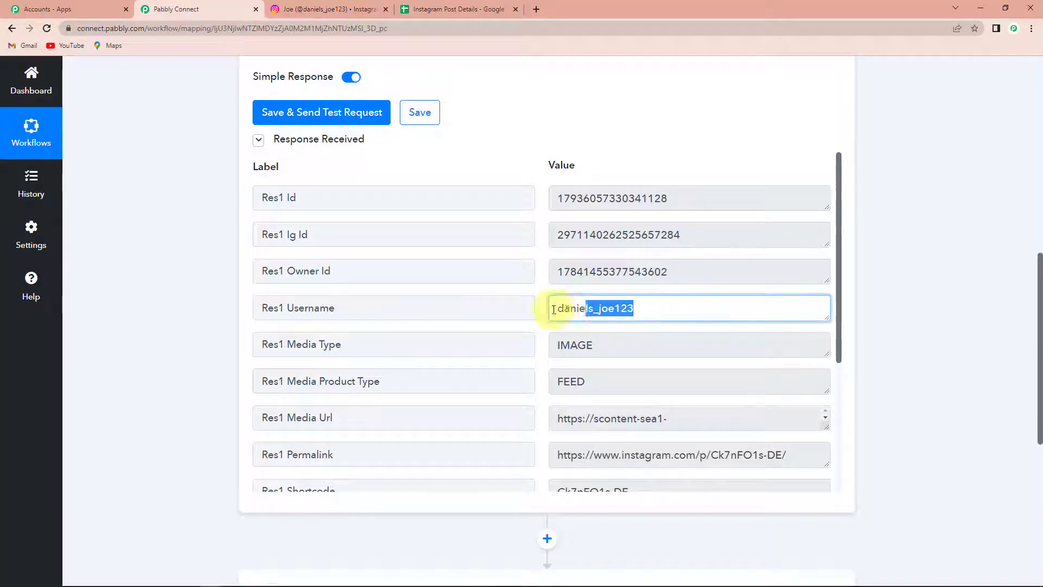
{"action": "left_click_drag", "start_coordinate": [630, 351], "coordinate": [536, 347]}
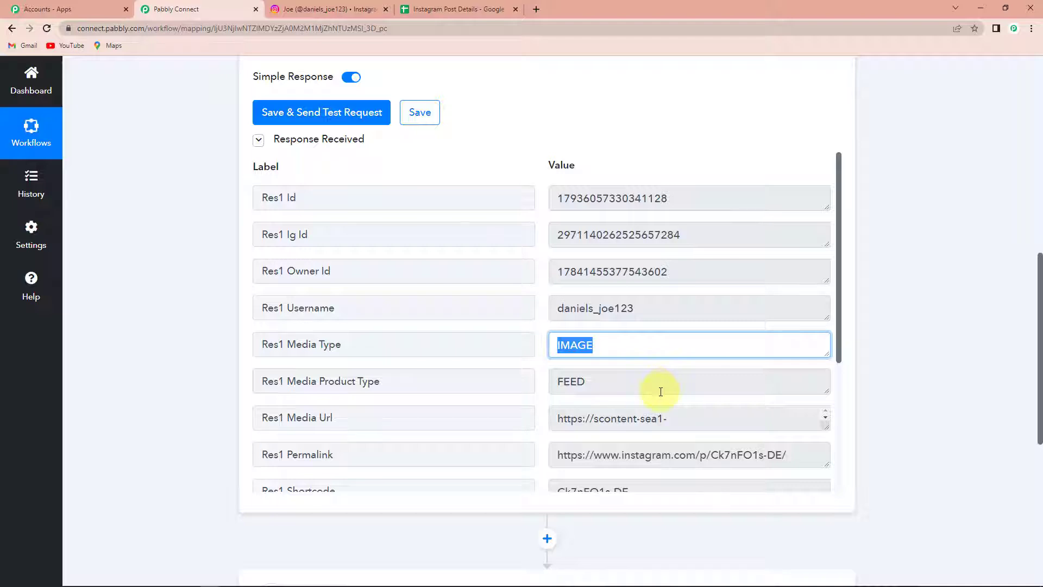
{"action": "scroll", "coordinate": [661, 391], "scroll_direction": "down", "scroll_amount": 3}
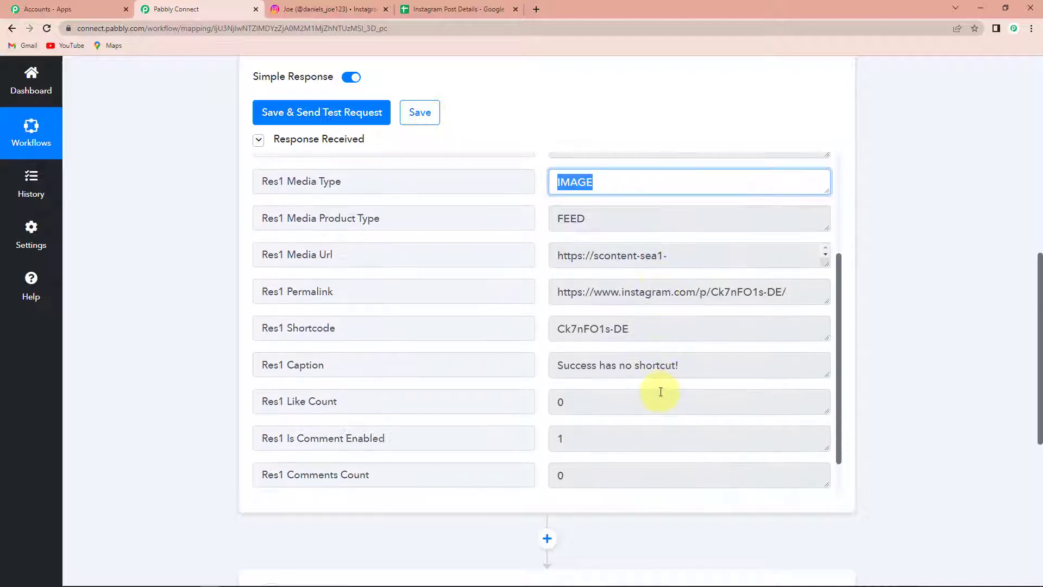
{"action": "left_click", "coordinate": [826, 266]}
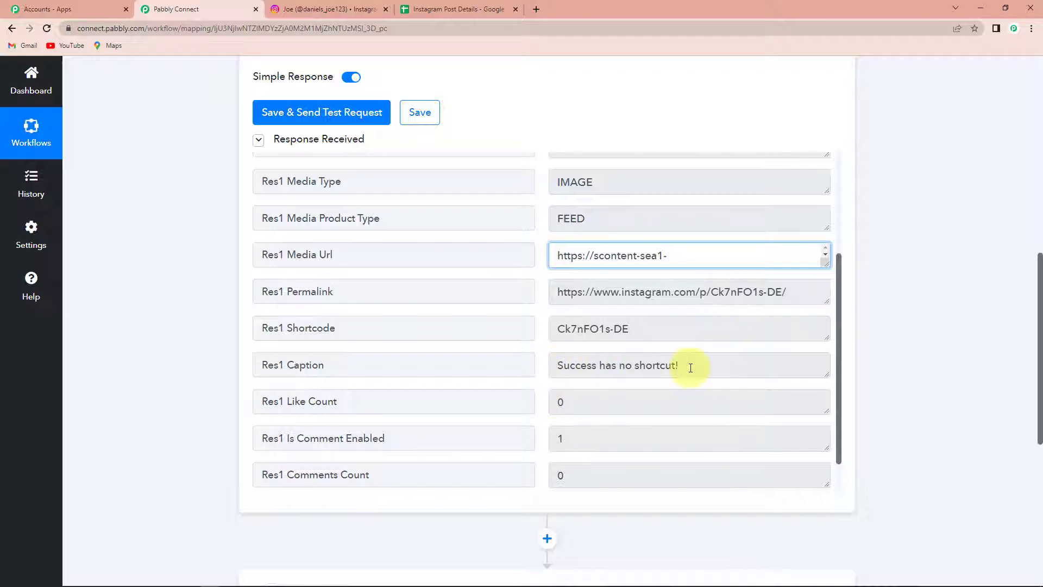
{"action": "scroll", "coordinate": [691, 368], "scroll_direction": "down", "scroll_amount": 1}
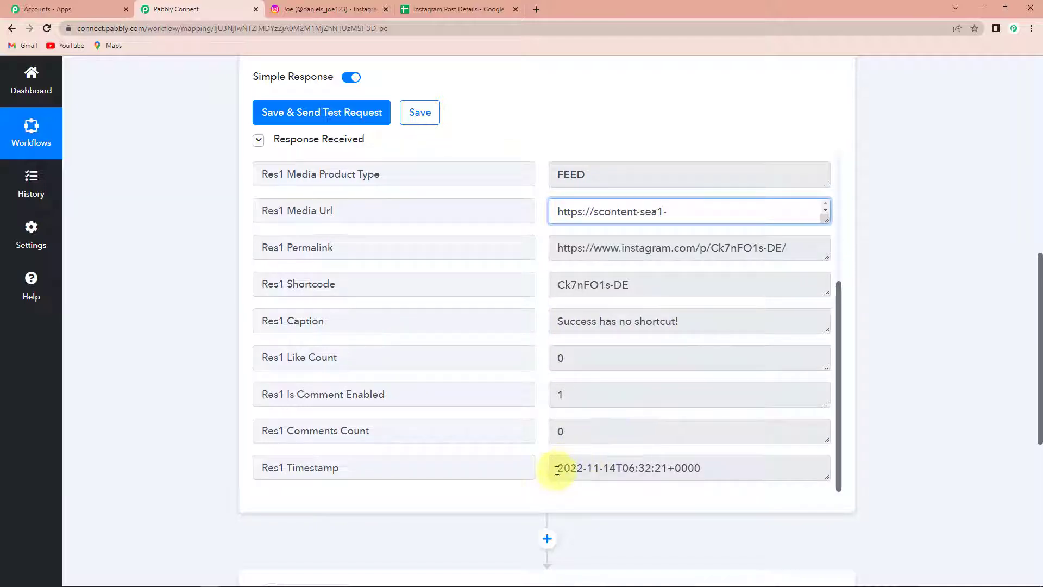
{"action": "left_click_drag", "start_coordinate": [559, 467], "coordinate": [726, 473]}
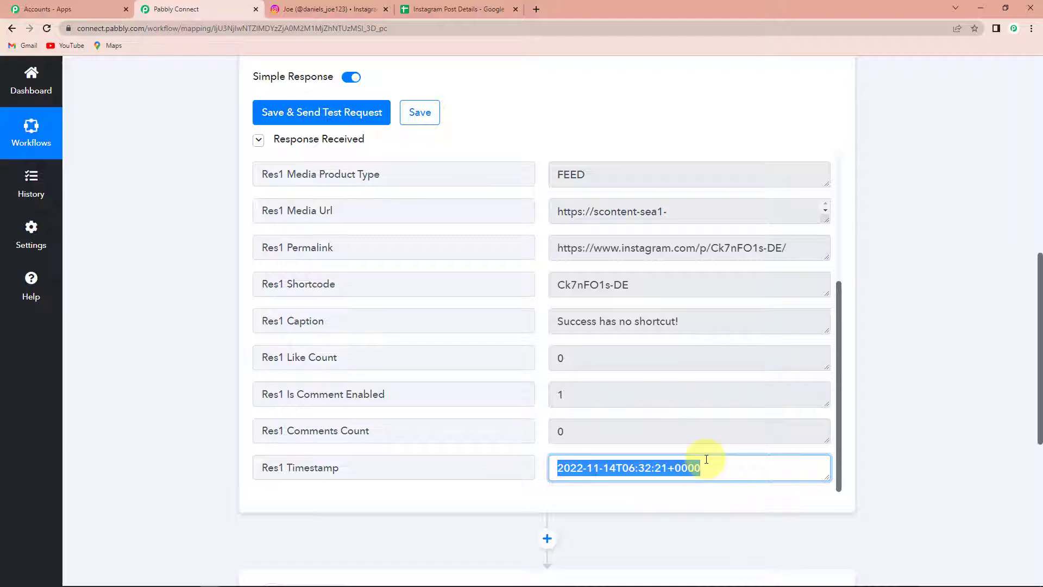
- Set the workflow's action step to Date/Time Formatter by Pabbly with the event Format Date with Time Zone
{"action": "scroll", "coordinate": [897, 402], "scroll_direction": "down", "scroll_amount": 5}
{"action": "left_click", "coordinate": [679, 383]}
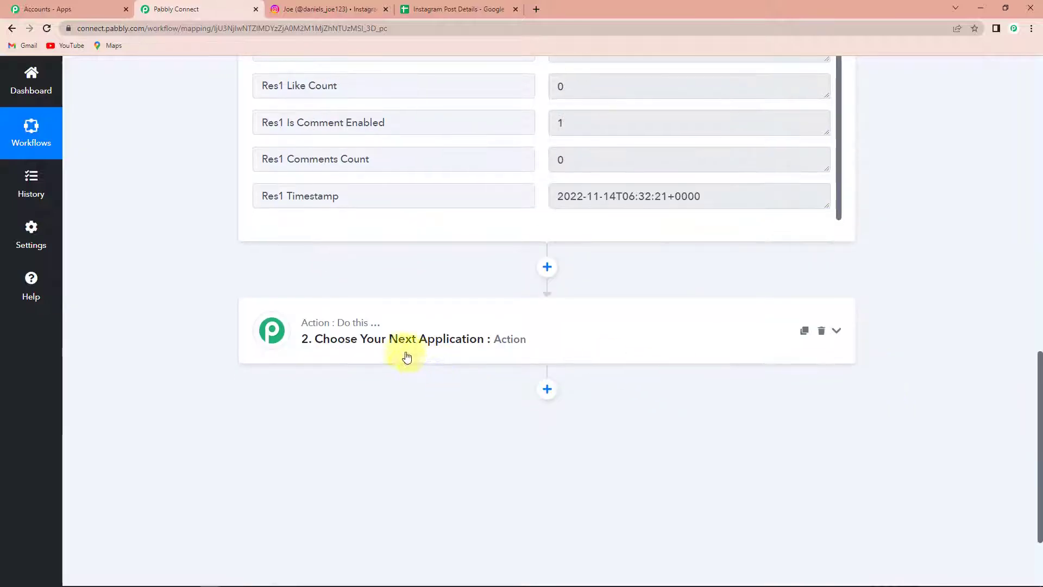
{"action": "left_click", "coordinate": [342, 331]}
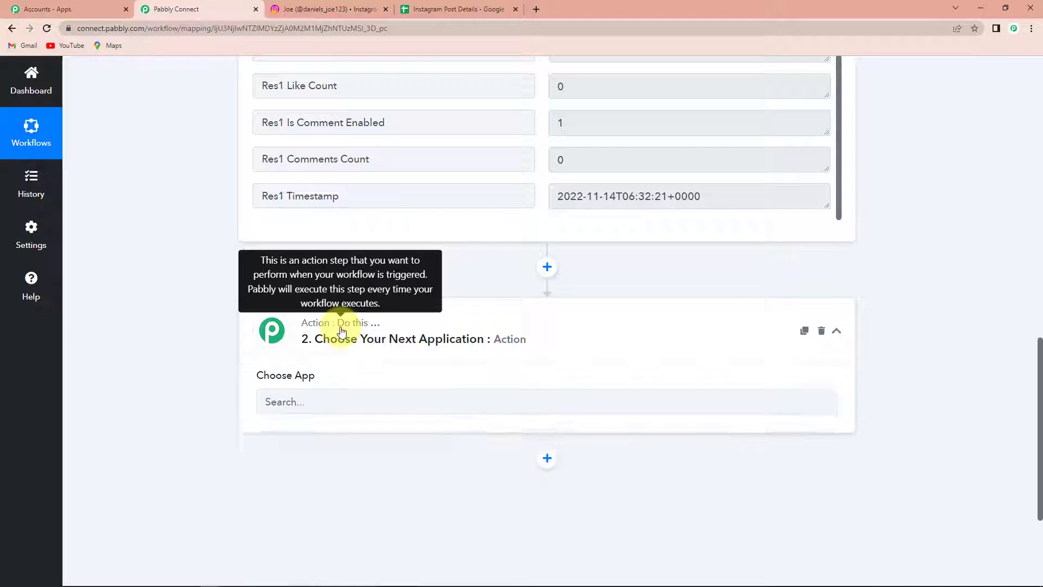
{"action": "left_click", "coordinate": [355, 415]}
{"action": "type", "text": "d"}
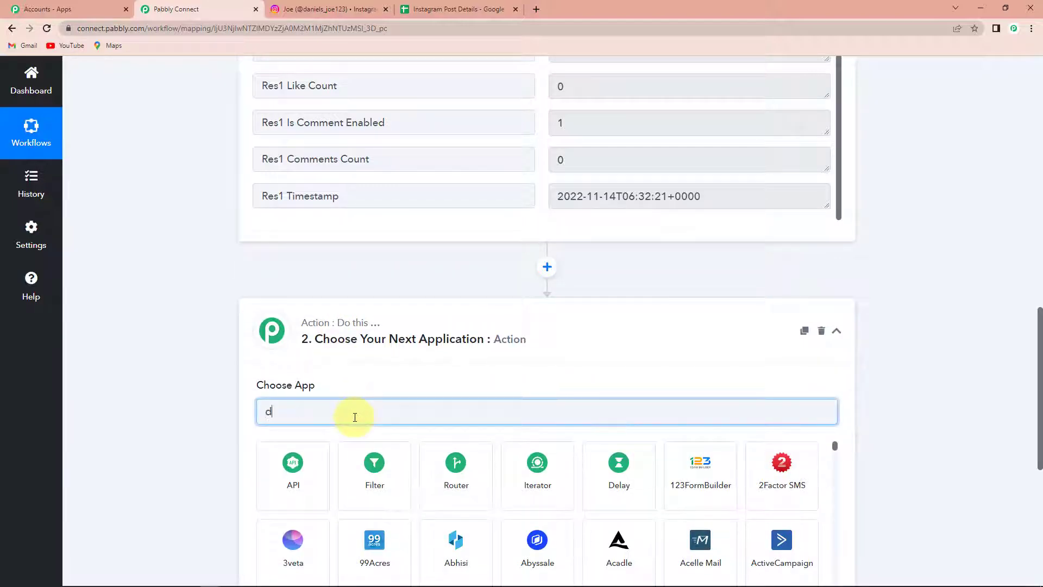
{"action": "type", "text": "ate"}
{"action": "left_click", "coordinate": [320, 466]}
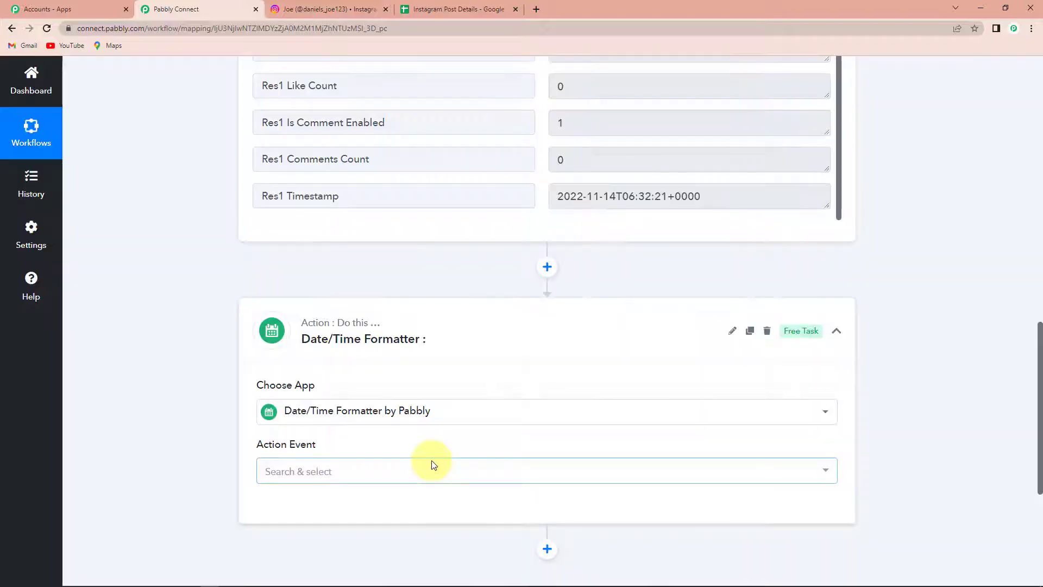
{"action": "scroll", "coordinate": [431, 462], "scroll_direction": "down", "scroll_amount": 1}
{"action": "left_click", "coordinate": [318, 417]}
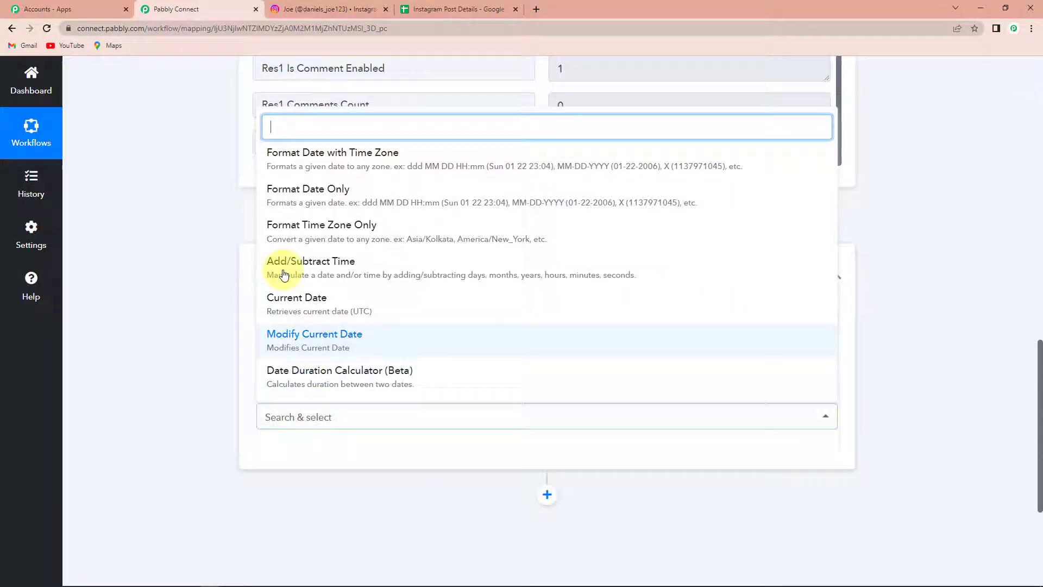
{"action": "left_click", "coordinate": [303, 163]}
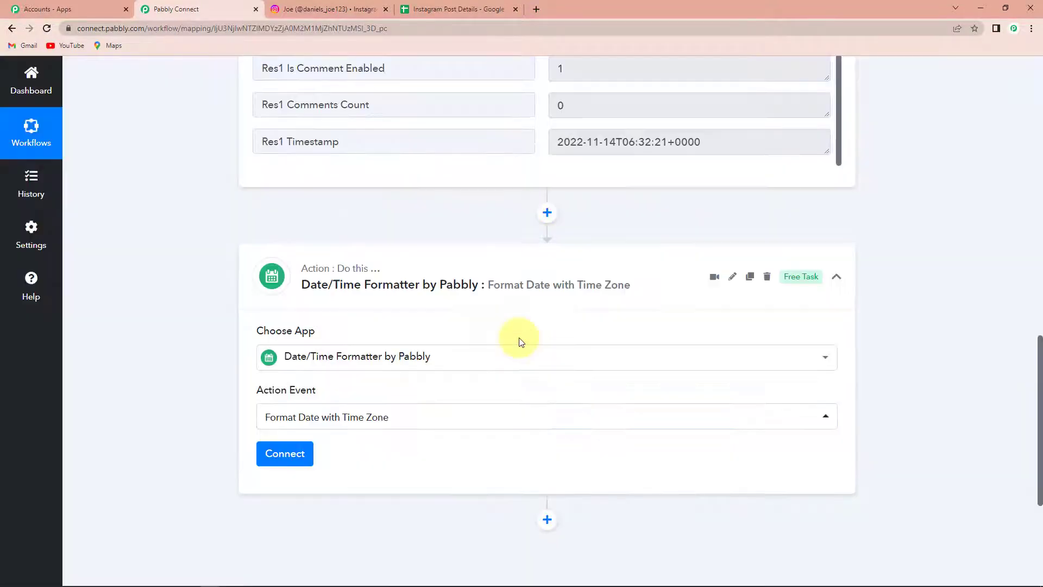
{"action": "left_click", "coordinate": [301, 460]}
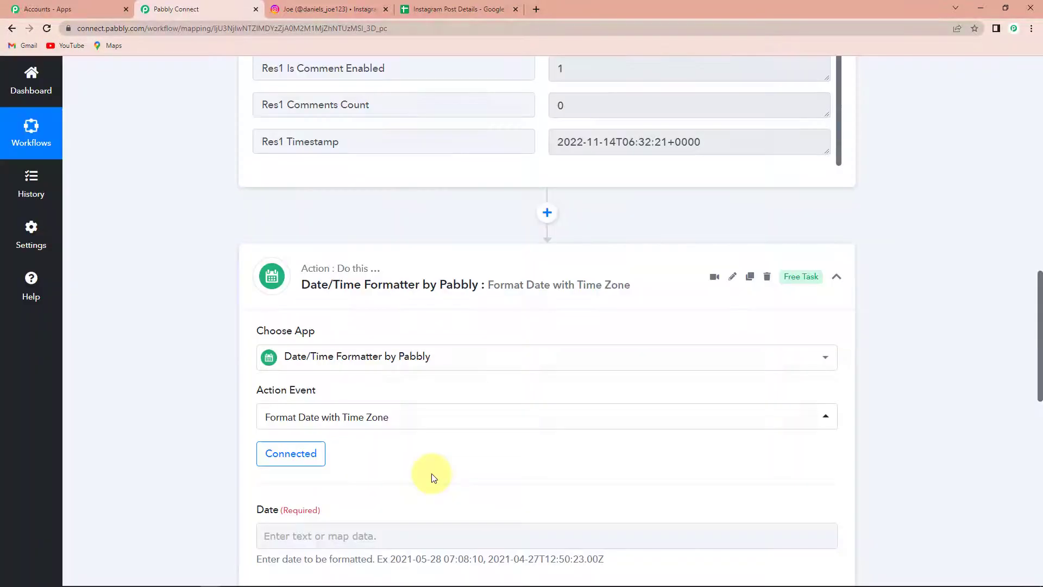
{"action": "scroll", "coordinate": [471, 454], "scroll_direction": "down", "scroll_amount": 5}
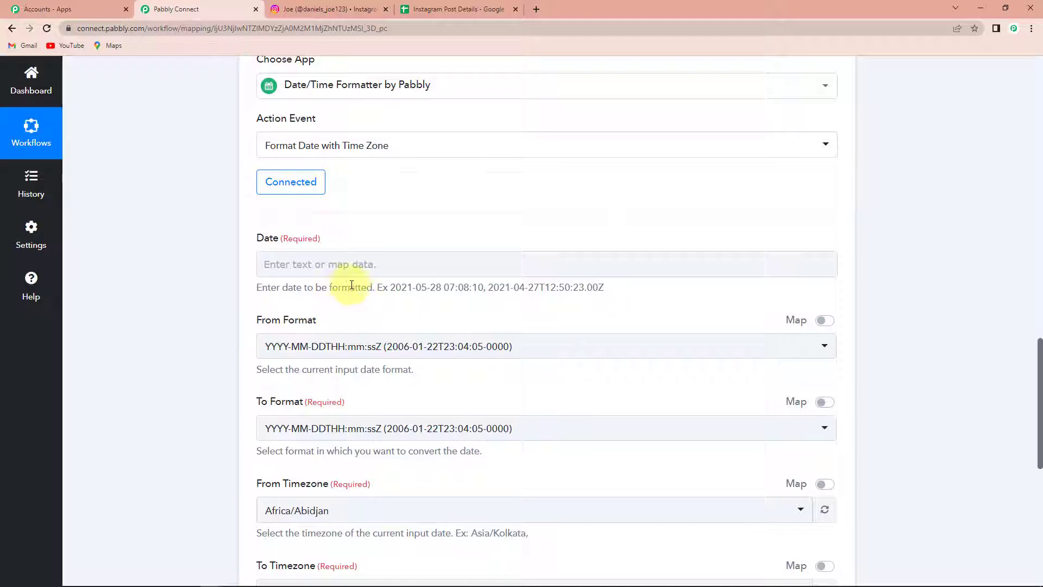
{"action": "left_click", "coordinate": [357, 263]}
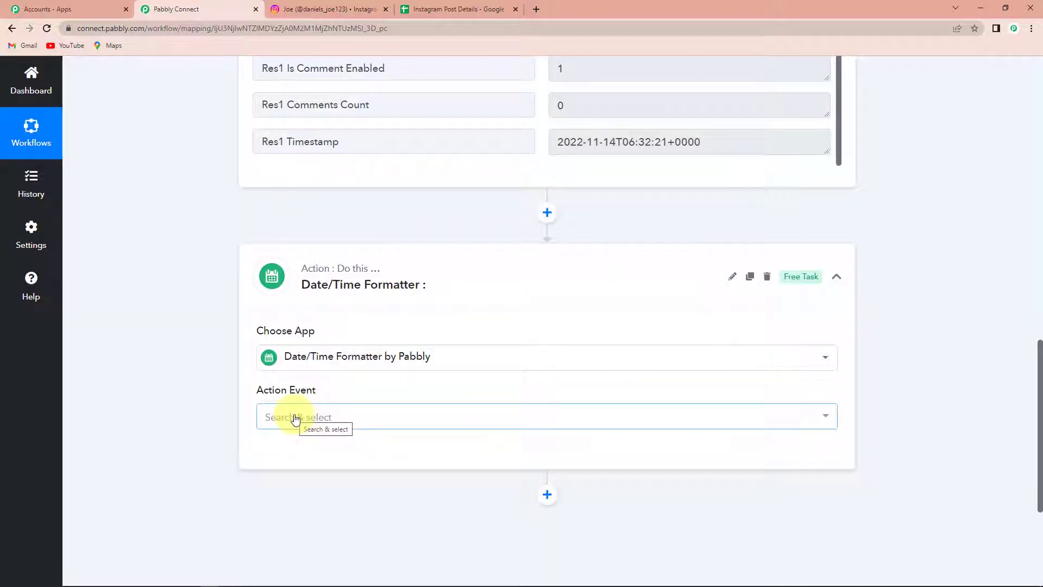
- Change the Date/Time Formatter step's action event to Format Date Only and connect it
{"action": "scroll", "coordinate": [295, 418], "scroll_direction": "down", "scroll_amount": 2}
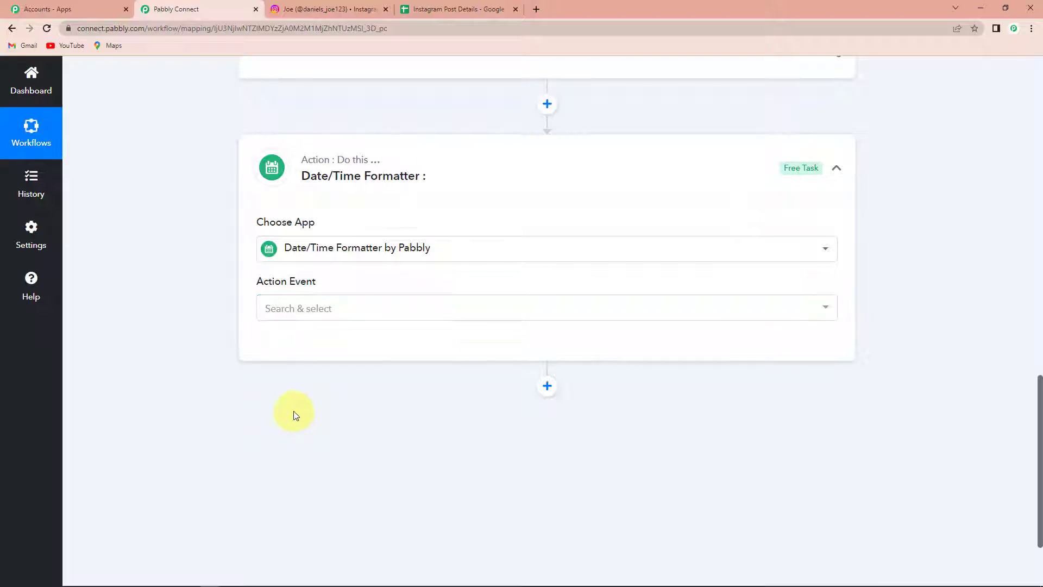
{"action": "left_click", "coordinate": [297, 313]}
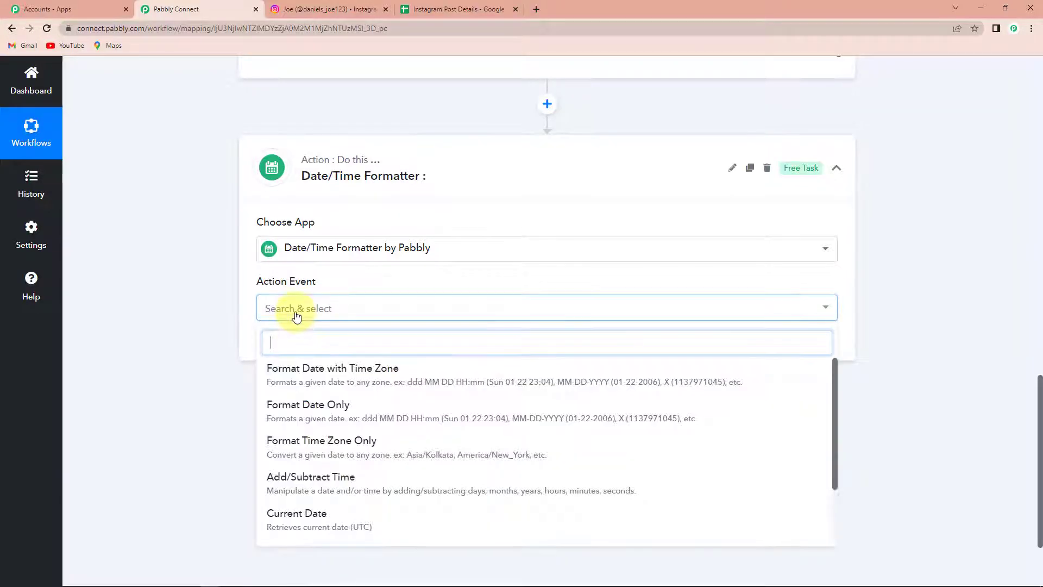
{"action": "left_click", "coordinate": [307, 408]}
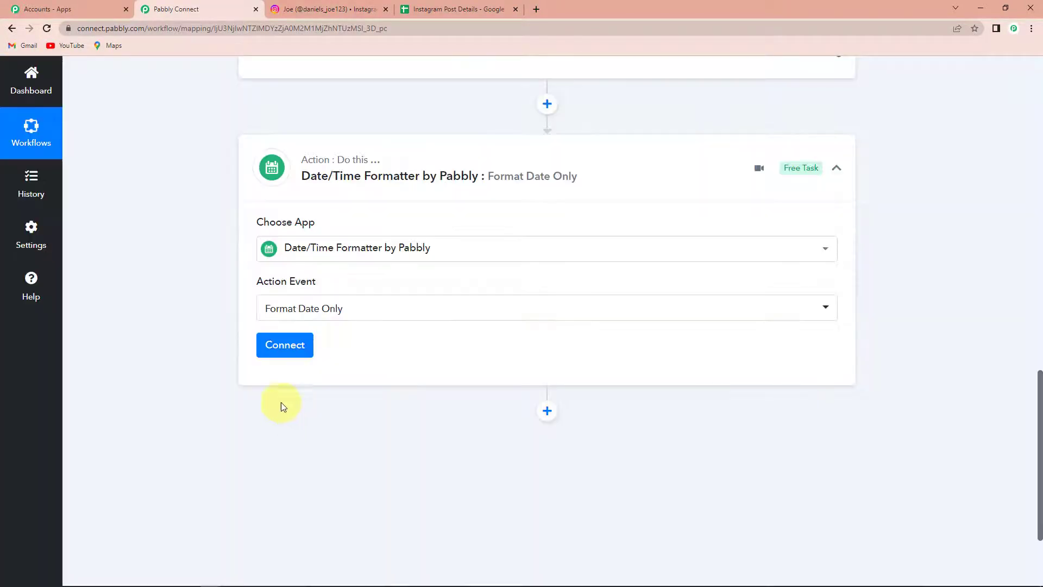
{"action": "left_click", "coordinate": [278, 346]}
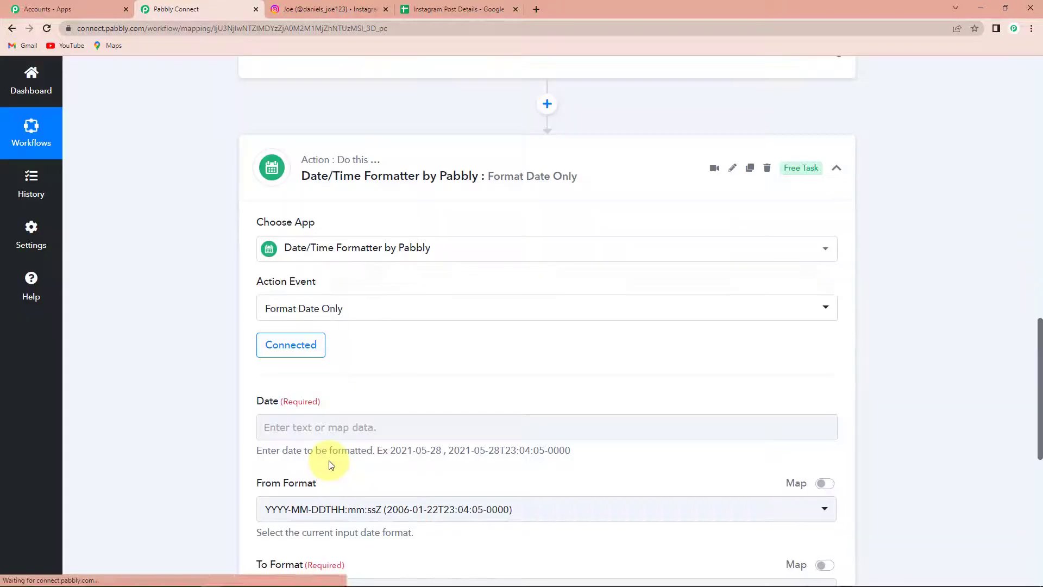
- Map the formatter's Date to the Res1 Timestamp from the Instagram for Business trigger response
{"action": "scroll", "coordinate": [328, 461], "scroll_direction": "down", "scroll_amount": 4}
{"action": "left_click", "coordinate": [333, 202]}
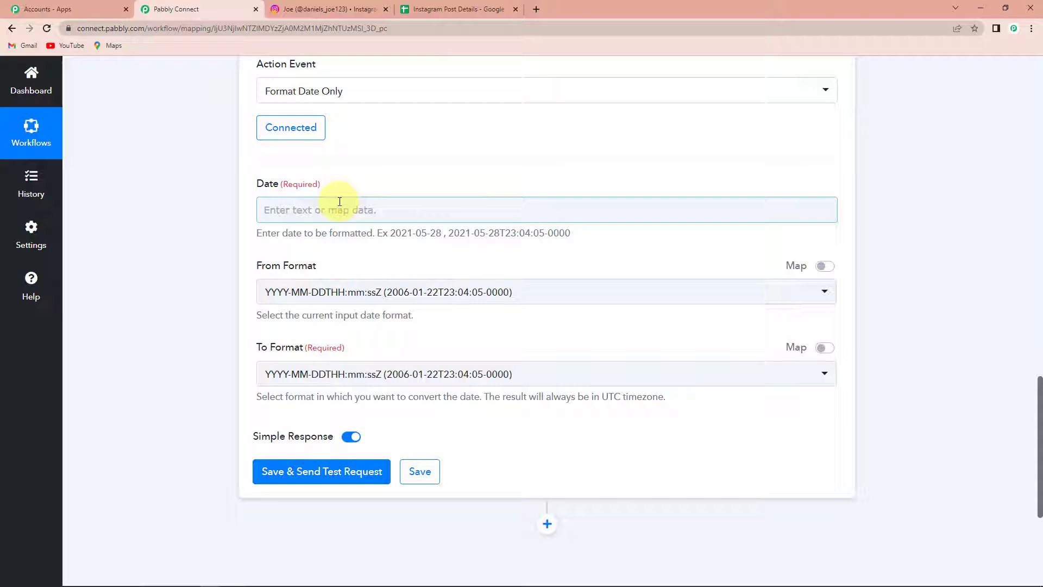
{"action": "left_click", "coordinate": [323, 210]}
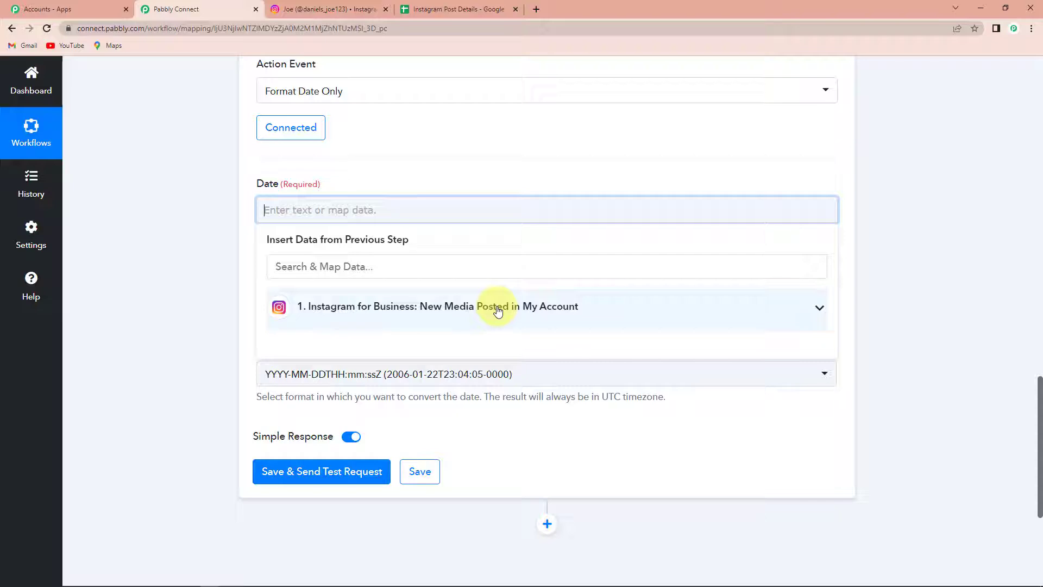
{"action": "left_click", "coordinate": [396, 307]}
{"action": "scroll", "coordinate": [412, 396], "scroll_direction": "down", "scroll_amount": 3}
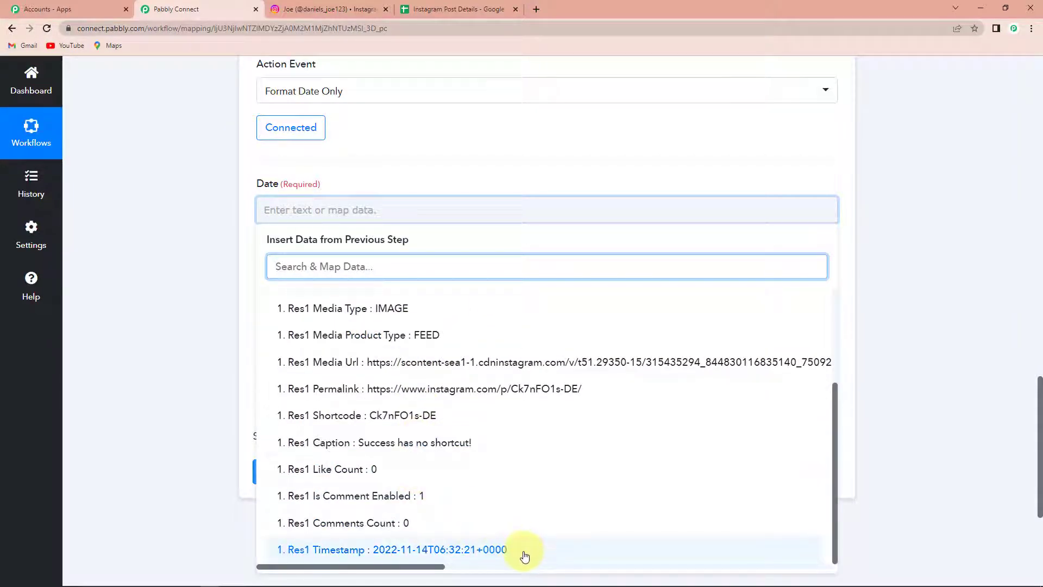
{"action": "left_click", "coordinate": [524, 551]}
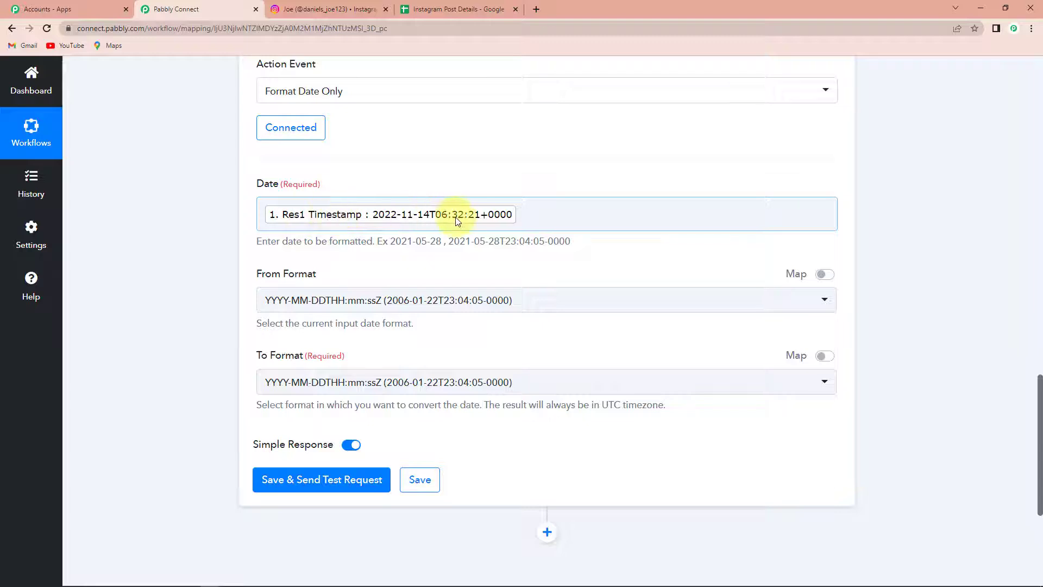
- Set the formatter's output format to DD-MM-YYYY, then save it and send a test request
{"action": "scroll", "coordinate": [466, 430], "scroll_direction": "down", "scroll_amount": 2}
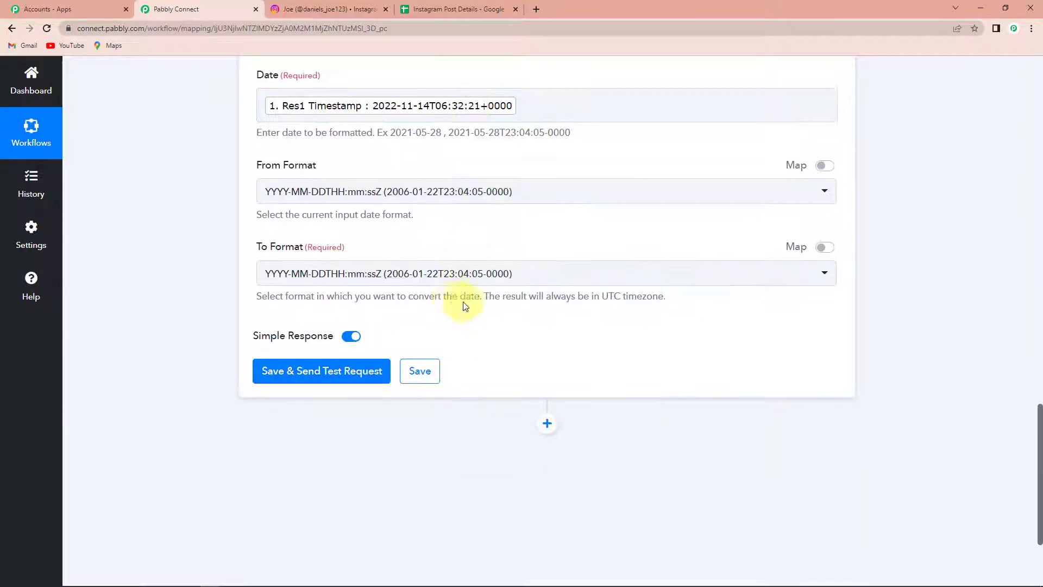
{"action": "left_click", "coordinate": [551, 275]}
{"action": "scroll", "coordinate": [455, 413], "scroll_direction": "down", "scroll_amount": 3}
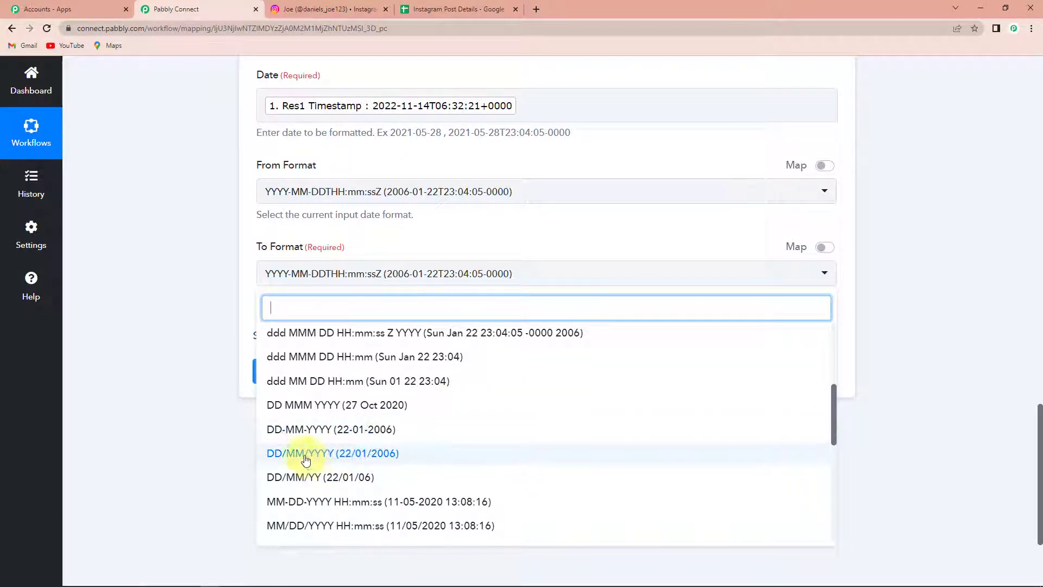
{"action": "left_click", "coordinate": [298, 430]}
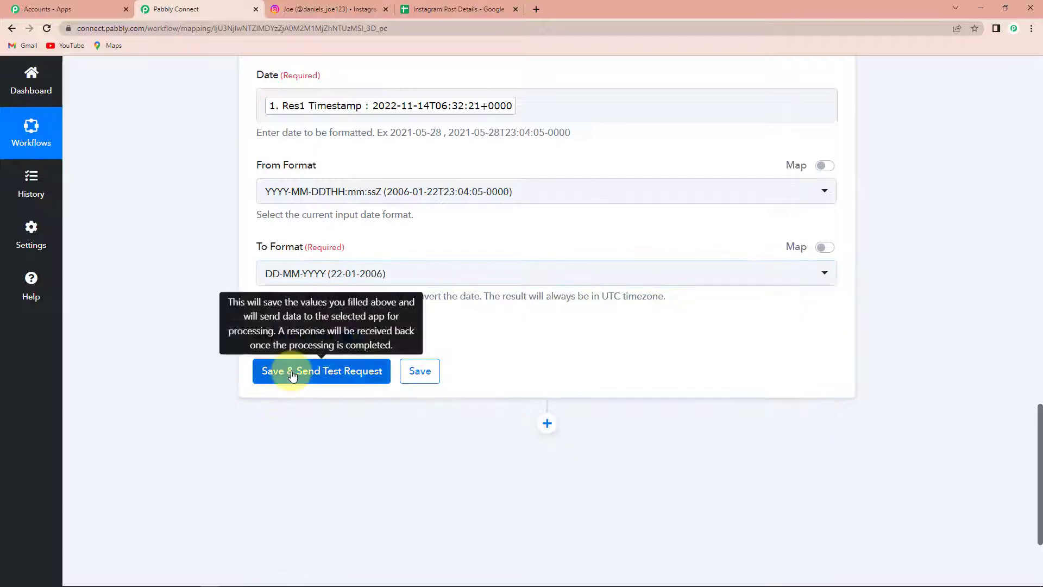
{"action": "left_click", "coordinate": [288, 372]}
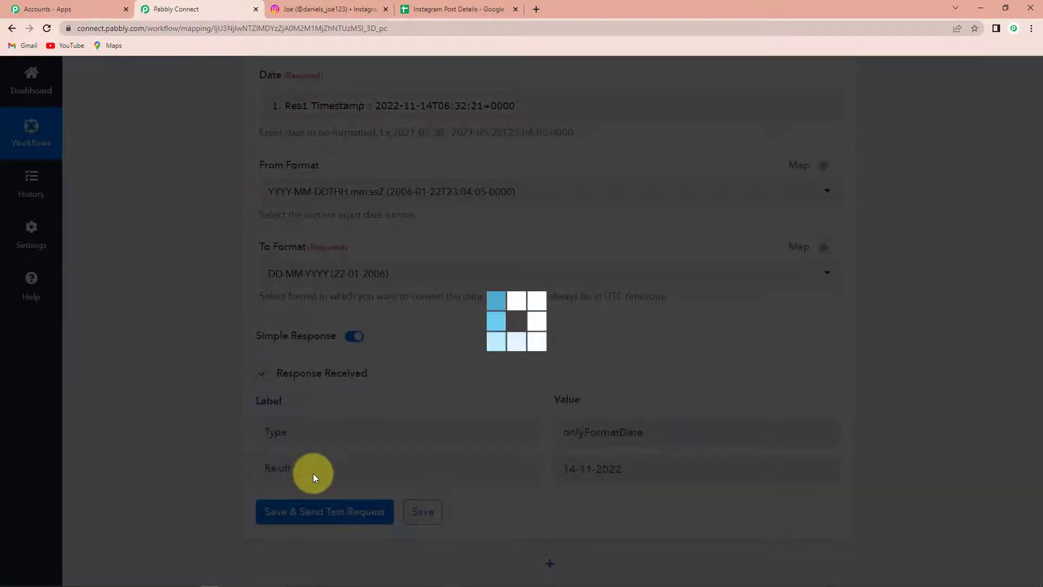
{"action": "scroll", "coordinate": [910, 383], "scroll_direction": "down", "scroll_amount": 1}
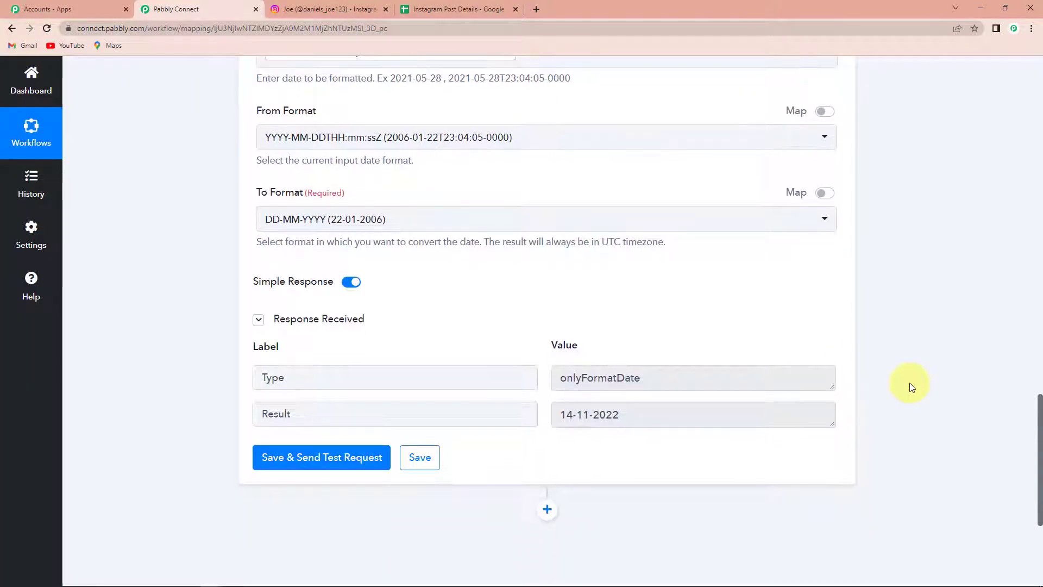
- Add another action step after the date formatter using Google Sheets with the event Add New Row
{"action": "scroll", "coordinate": [910, 386], "scroll_direction": "down", "scroll_amount": 5}
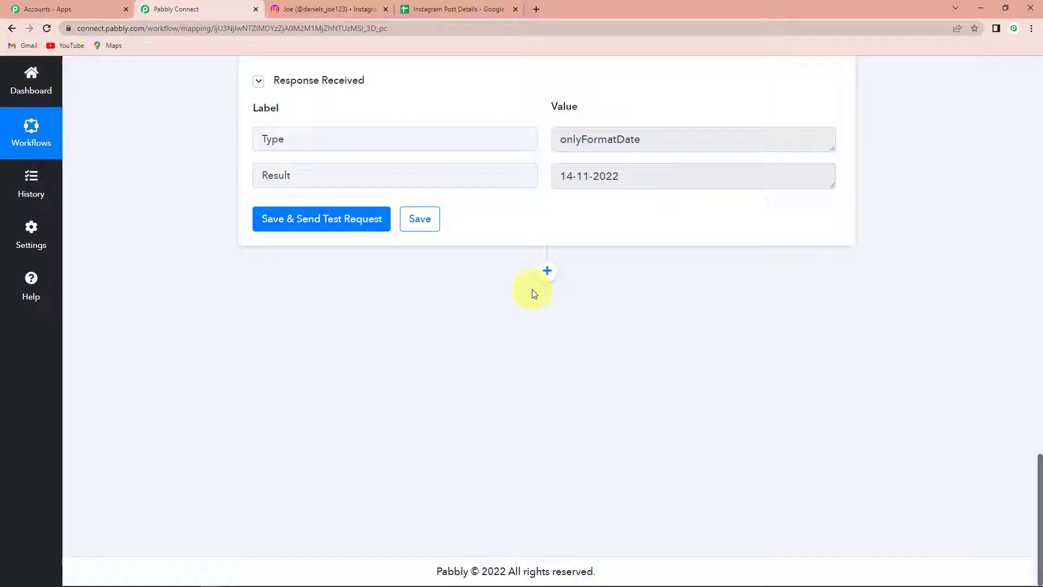
{"action": "left_click", "coordinate": [547, 271]}
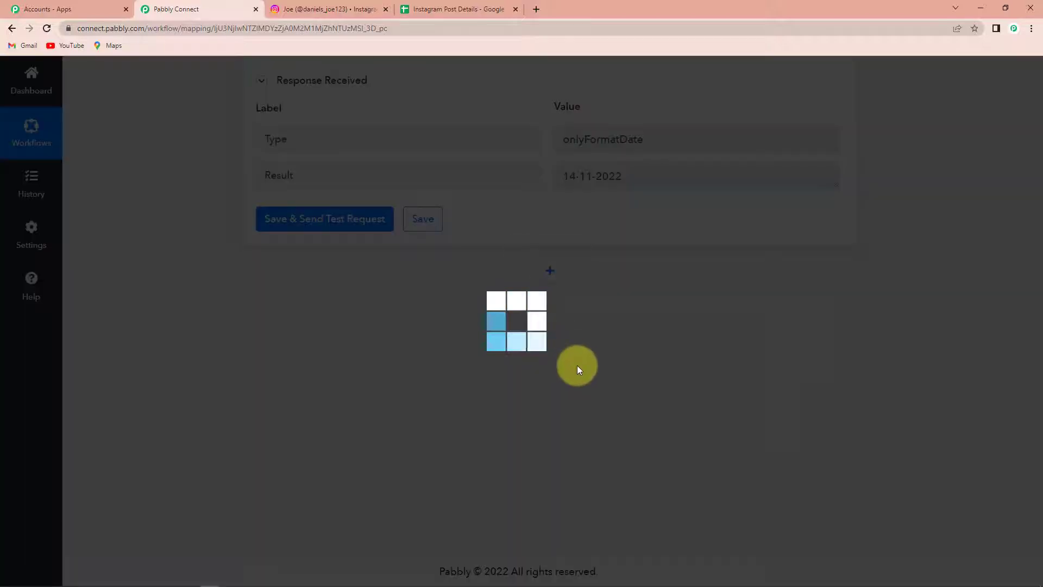
{"action": "left_click", "coordinate": [316, 417]}
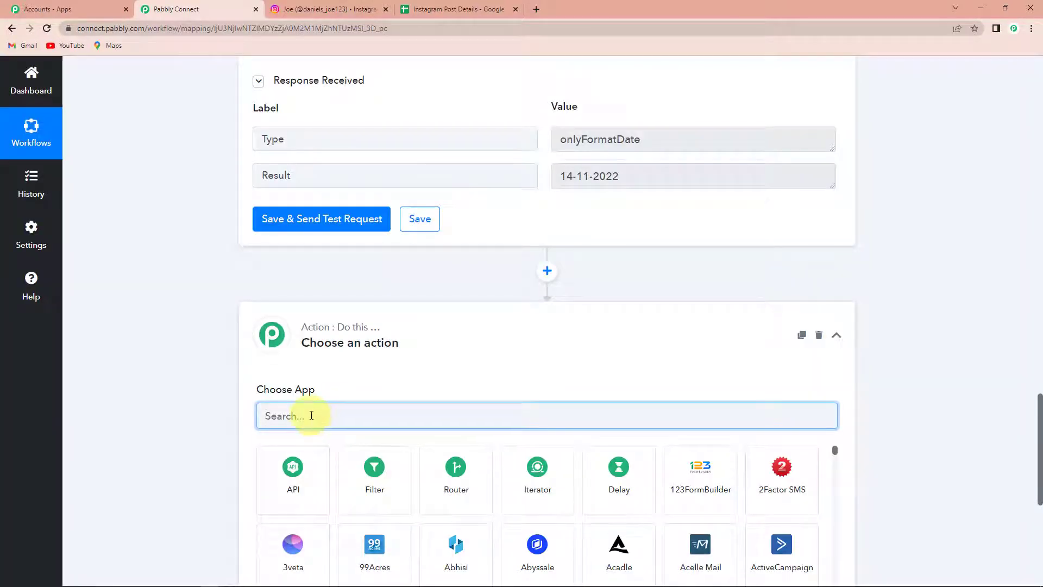
{"action": "type", "text": "goog"}
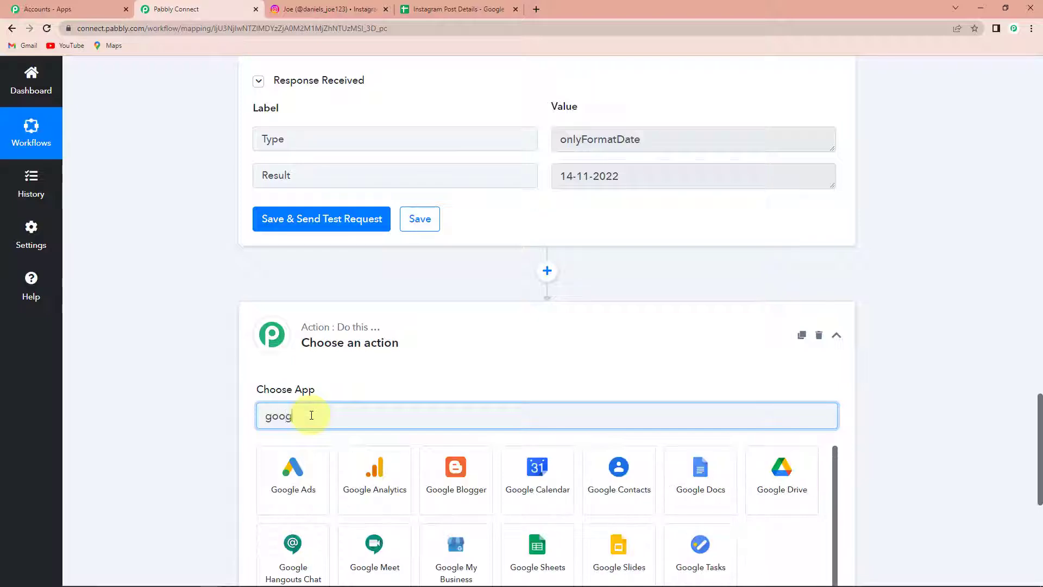
{"action": "left_click", "coordinate": [537, 544]}
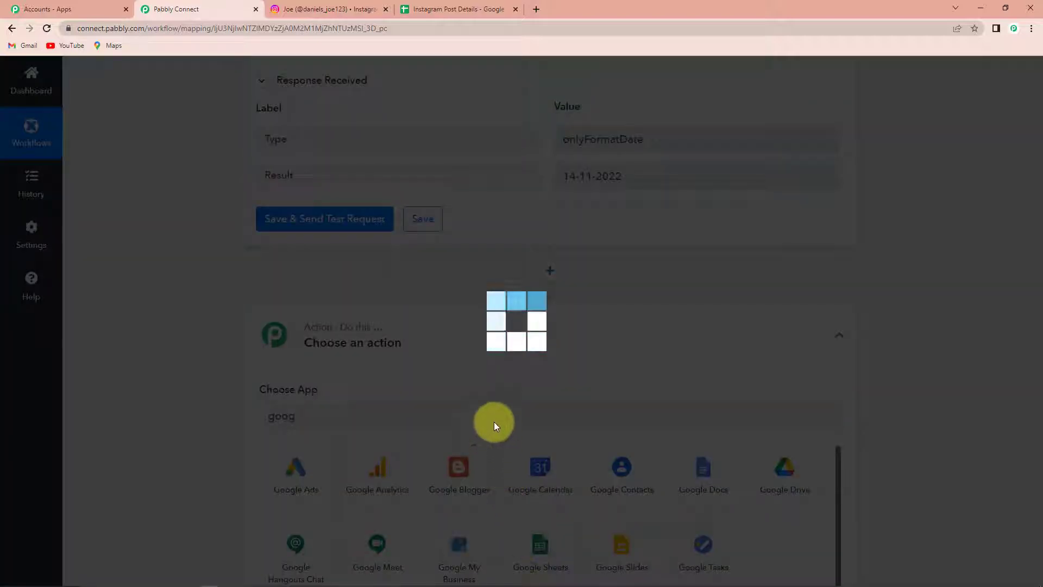
{"action": "scroll", "coordinate": [489, 422], "scroll_direction": "down", "scroll_amount": 3}
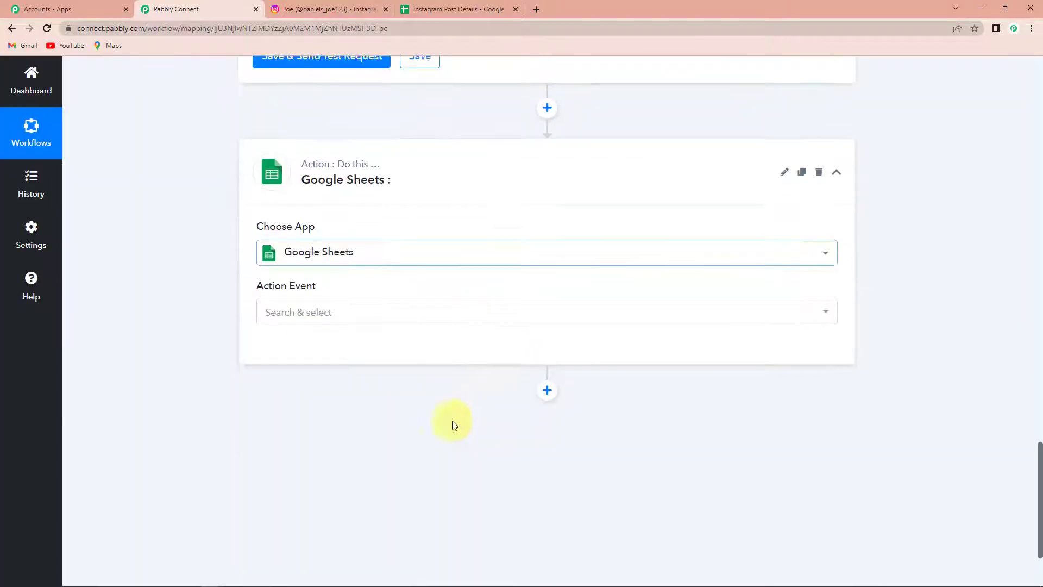
{"action": "left_click", "coordinate": [334, 314]}
{"action": "left_click", "coordinate": [332, 380]}
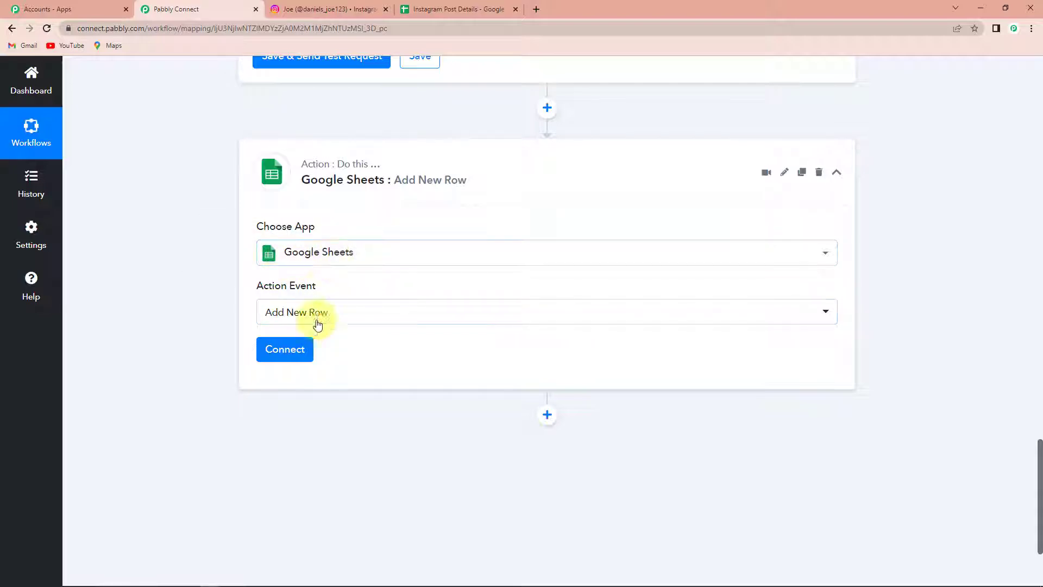
- Connect the Google Sheets action through a new connection, choosing a Google account and granting Pabbly Connect Sheets access
{"action": "left_click", "coordinate": [297, 352]}
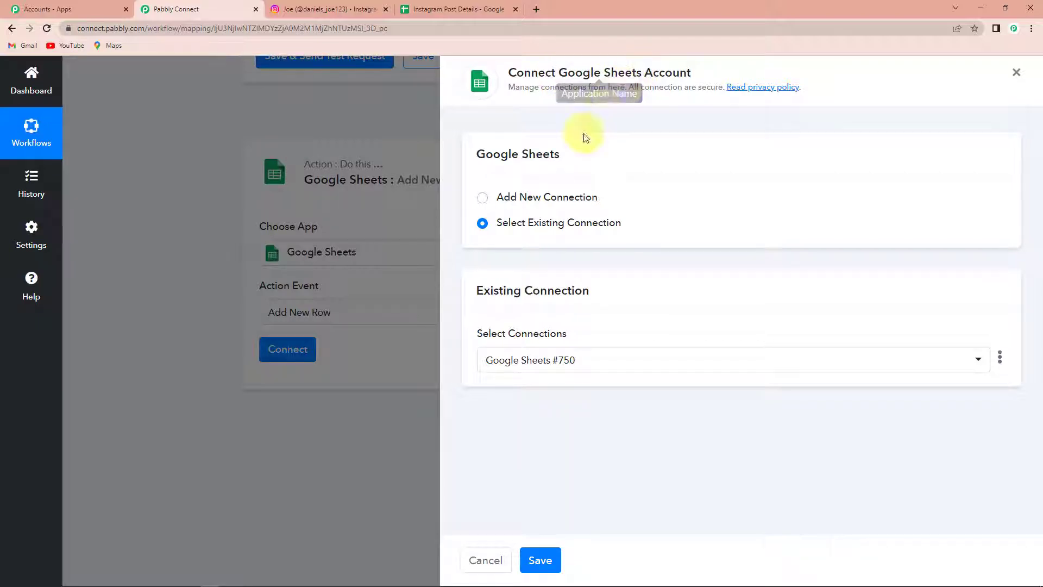
{"action": "left_click", "coordinate": [484, 201]}
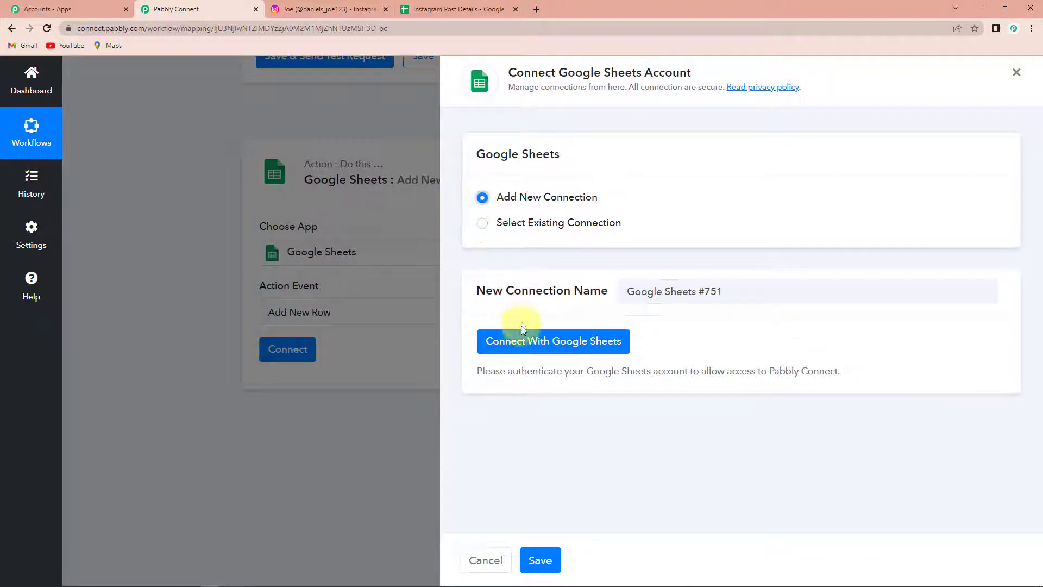
{"action": "left_click", "coordinate": [560, 347]}
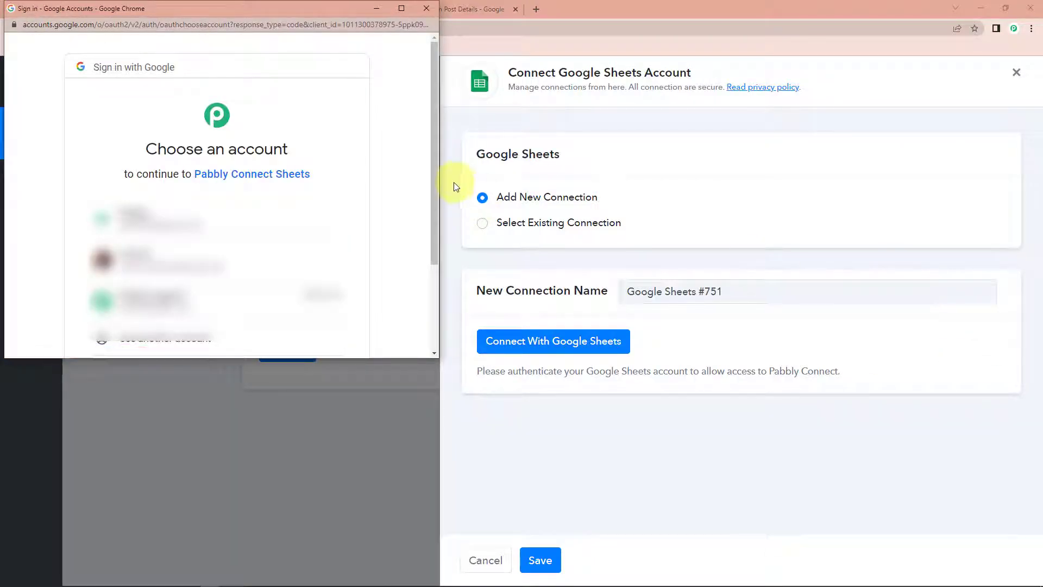
{"action": "left_click", "coordinate": [223, 219]}
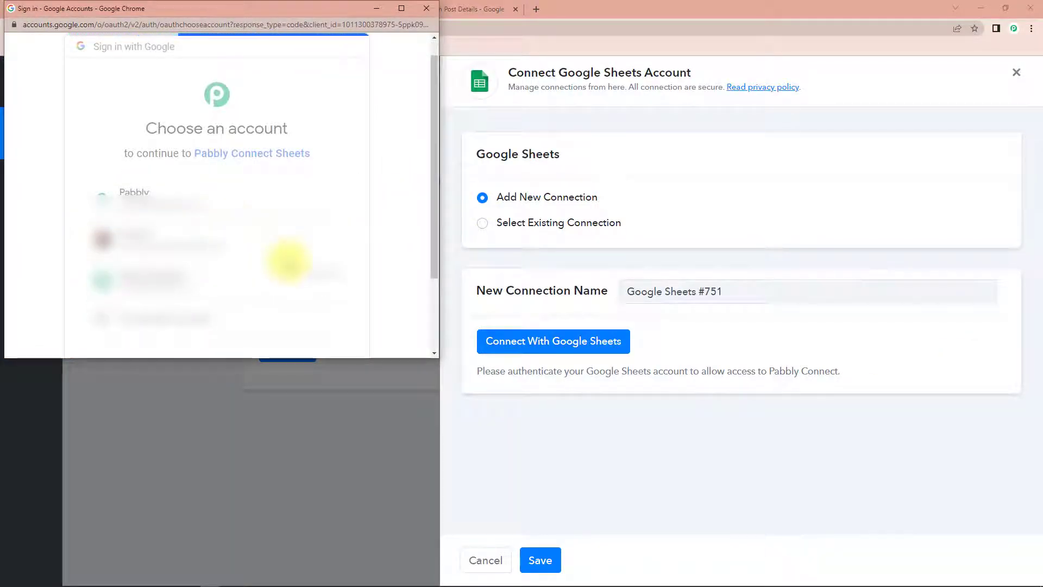
{"action": "scroll", "coordinate": [288, 260], "scroll_direction": "down", "scroll_amount": 4}
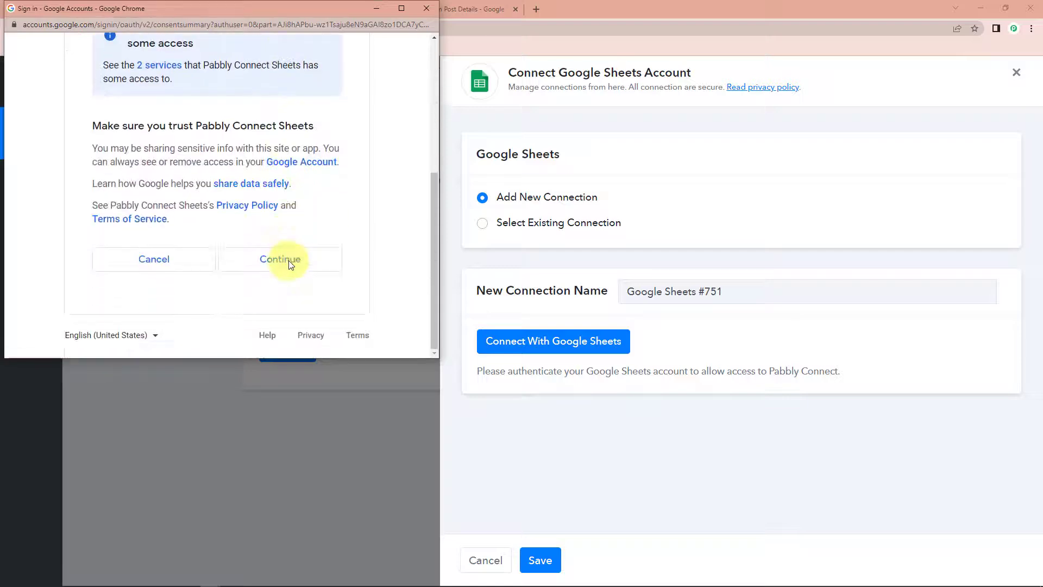
{"action": "scroll", "coordinate": [288, 283], "scroll_direction": "up", "scroll_amount": 1}
{"action": "left_click", "coordinate": [303, 307]}
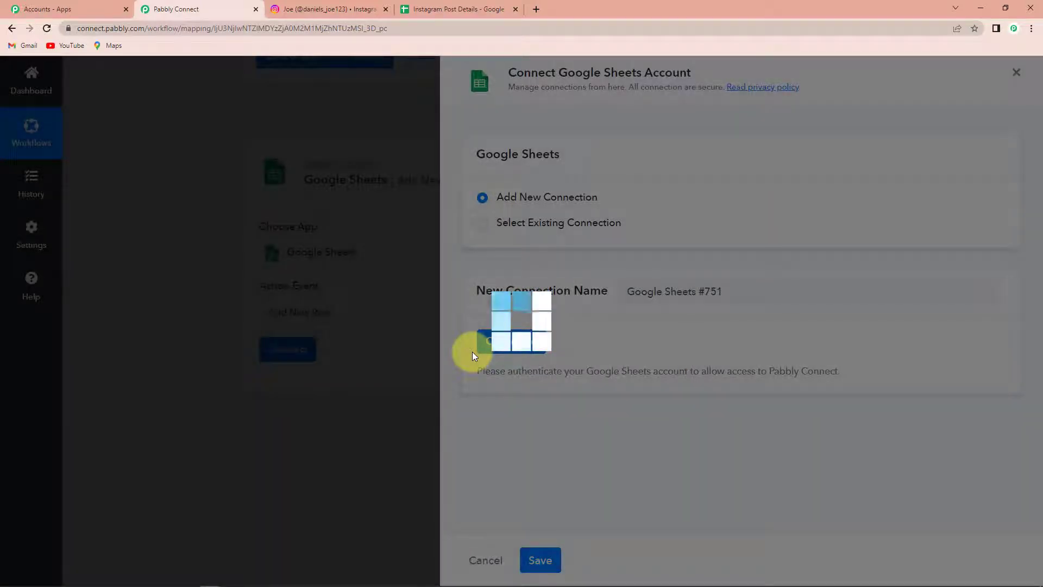
- Check the column headers in the Instagram Post Details spreadsheet, then select that spreadsheet with Sheet1 for the Google Sheets action
{"action": "scroll", "coordinate": [471, 351], "scroll_direction": "down", "scroll_amount": 6}
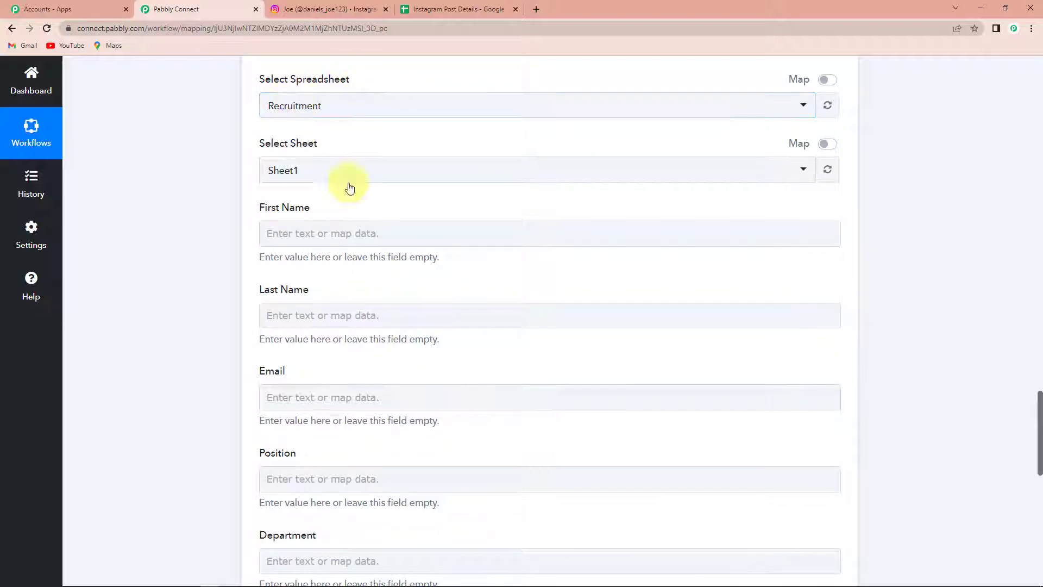
{"action": "left_click", "coordinate": [435, 114]}
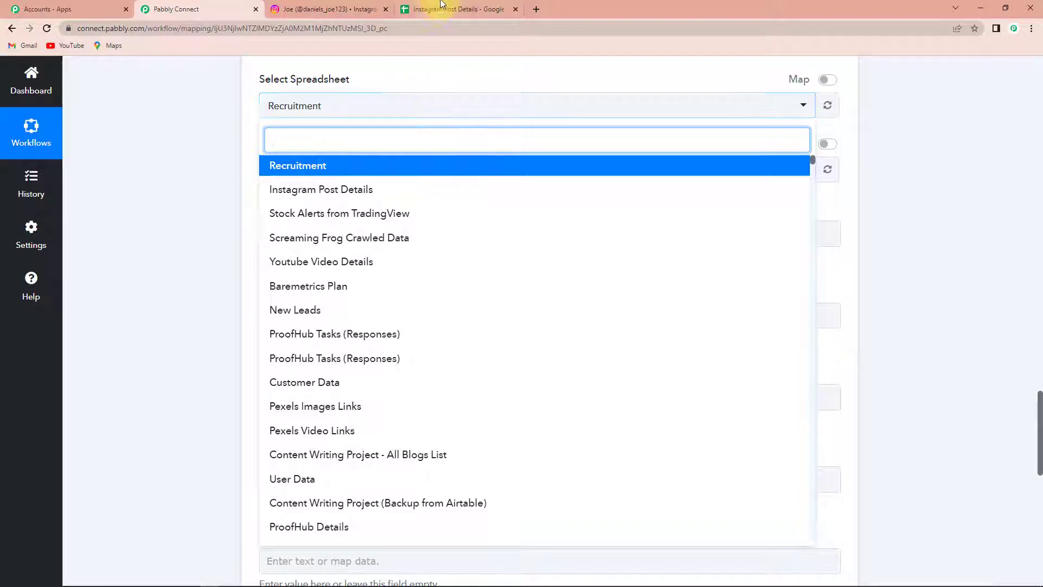
{"action": "left_click", "coordinate": [439, 11]}
{"action": "left_click", "coordinate": [561, 339]}
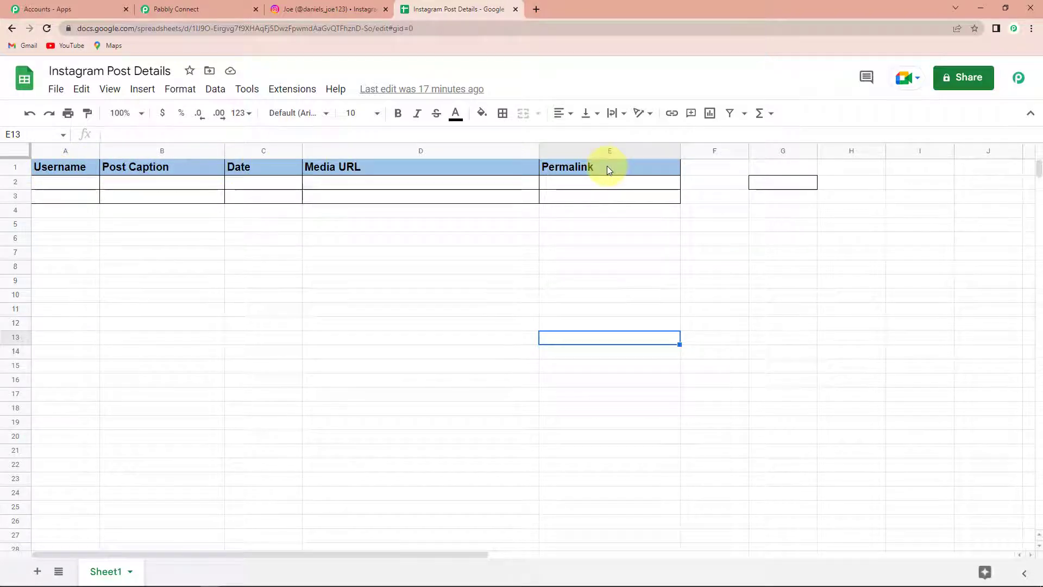
{"action": "left_click", "coordinate": [202, 7]}
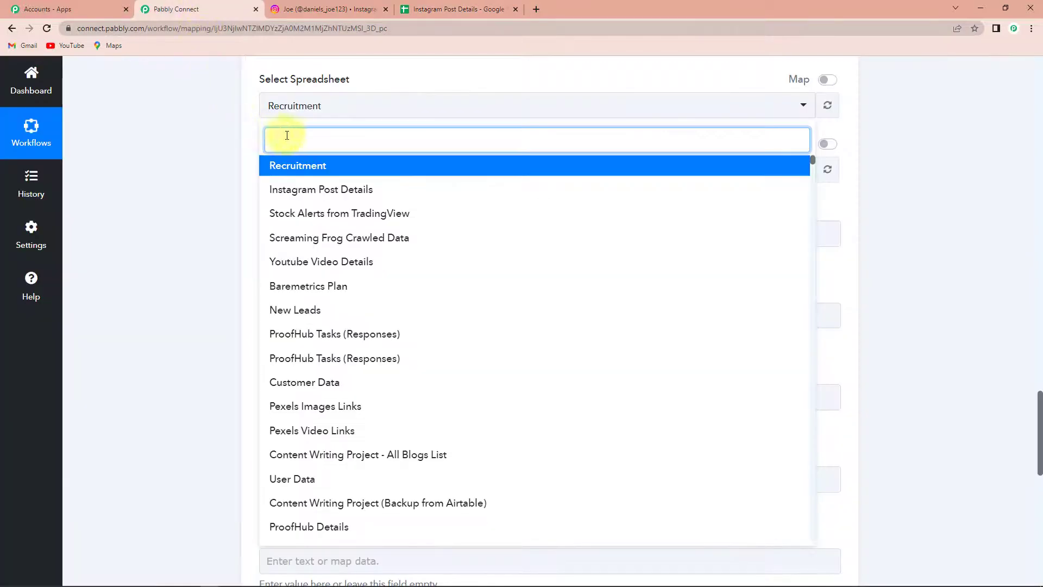
{"action": "left_click", "coordinate": [316, 190]}
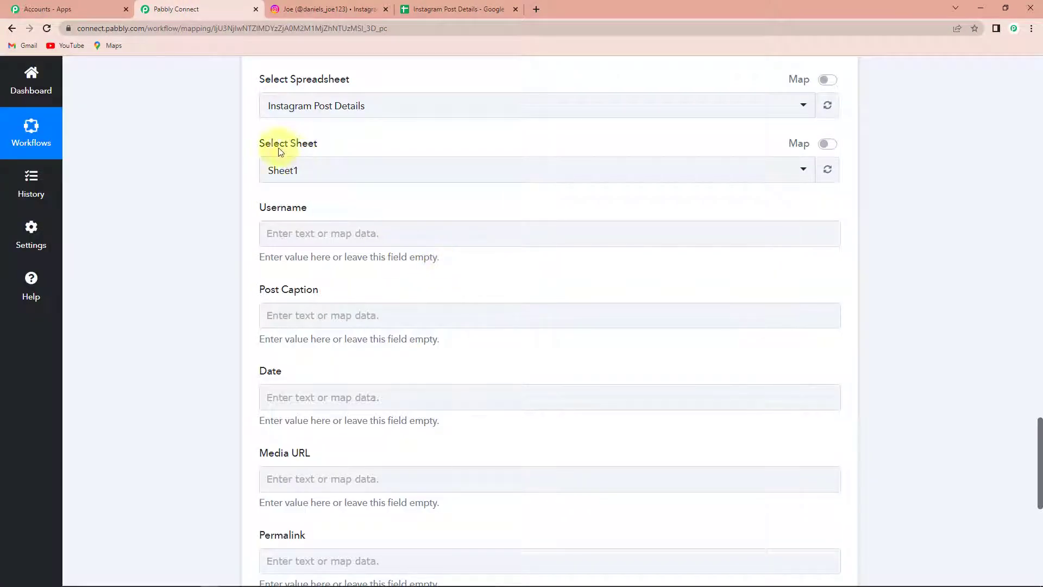
{"action": "left_click", "coordinate": [270, 172]}
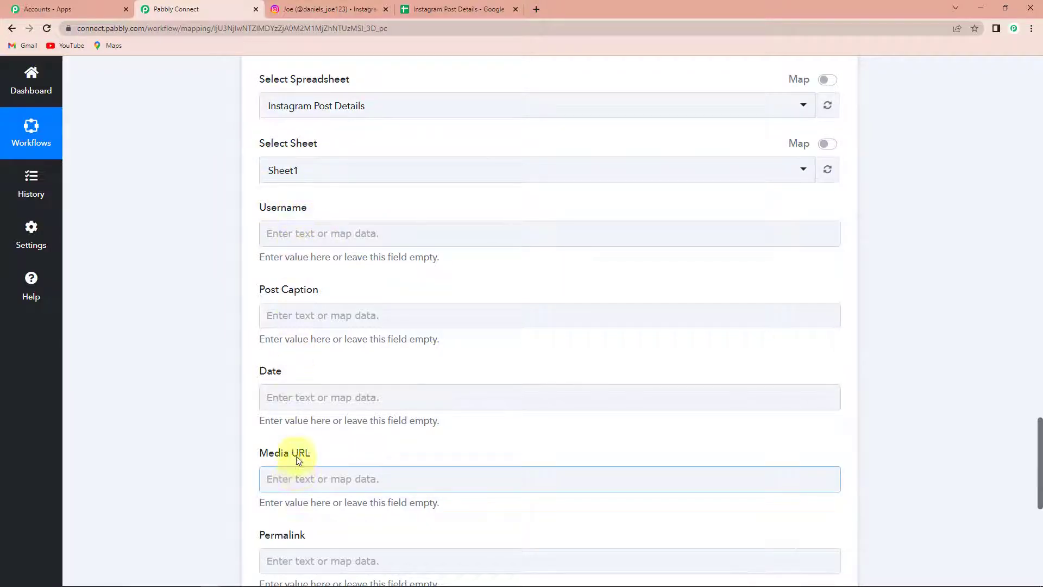
- Map the Username column to the Res1 Username value from the Instagram for Business trigger
{"action": "left_click", "coordinate": [309, 243]}
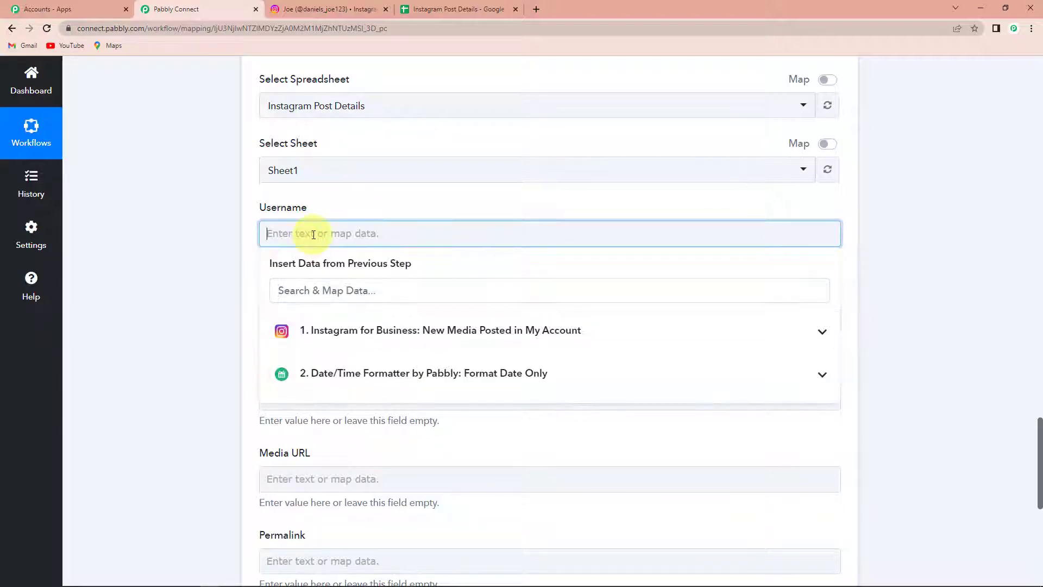
{"action": "left_click", "coordinate": [336, 338]}
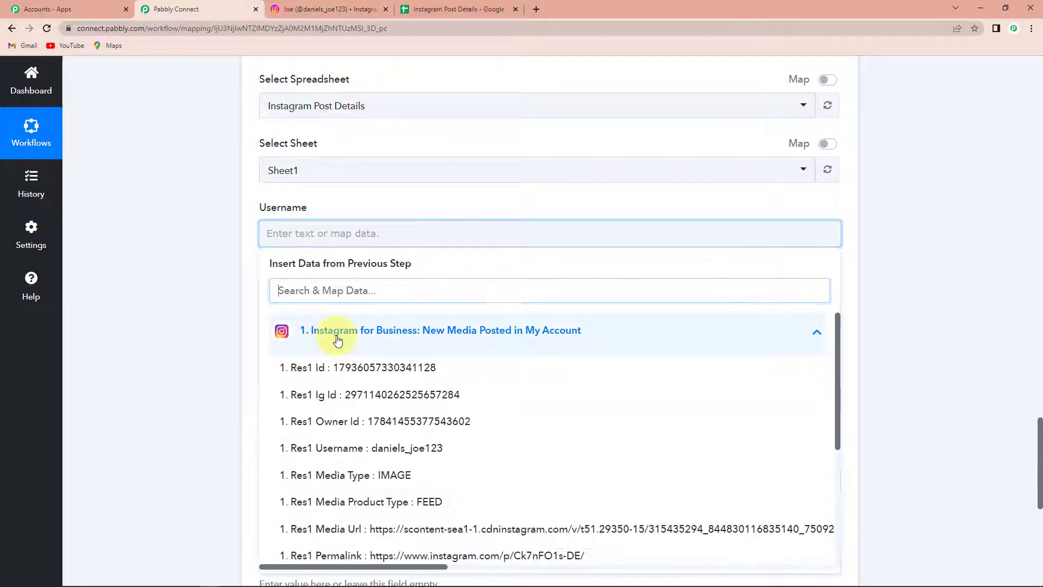
{"action": "left_click", "coordinate": [376, 450]}
{"action": "left_click", "coordinate": [179, 363]}
- Map the Post Caption column to the Res1 Caption value from the Instagram for Business trigger
{"action": "scroll", "coordinate": [179, 363], "scroll_direction": "down", "scroll_amount": 2}
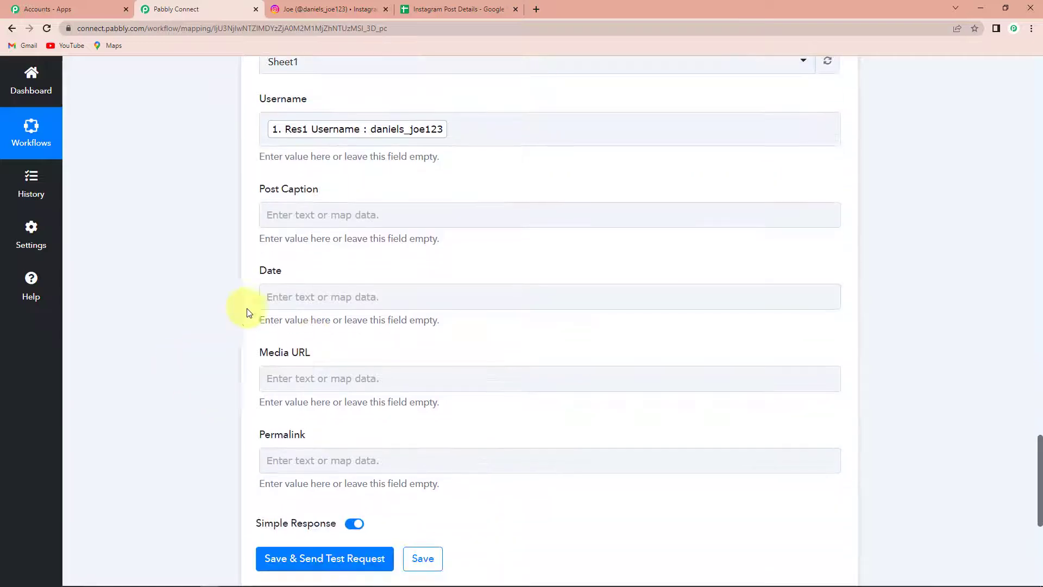
{"action": "left_click", "coordinate": [340, 216]}
{"action": "left_click", "coordinate": [365, 311]}
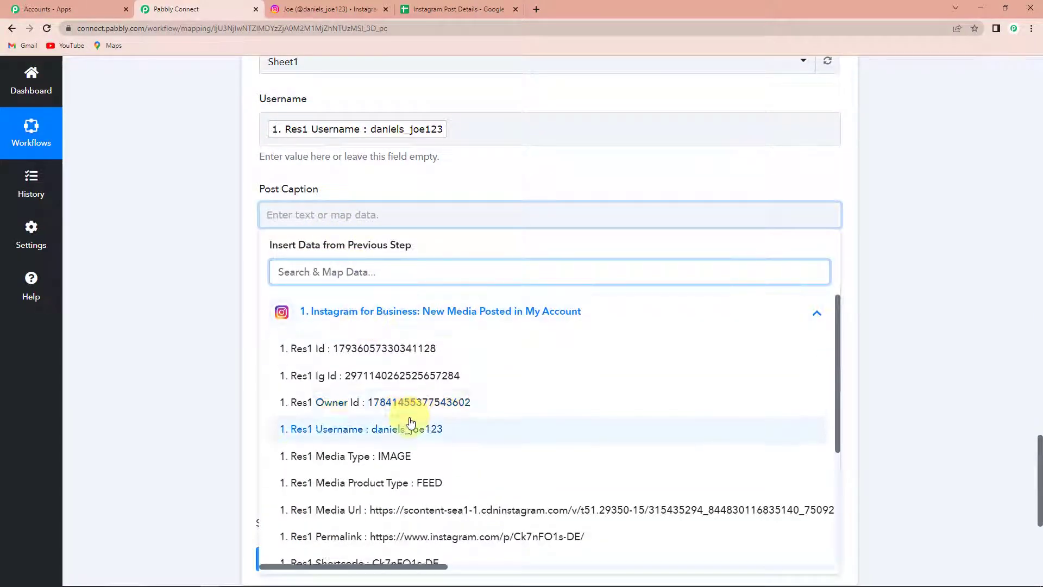
{"action": "scroll", "coordinate": [414, 425], "scroll_direction": "down", "scroll_amount": 3}
{"action": "left_click", "coordinate": [502, 402]}
{"action": "left_click", "coordinate": [195, 320]}
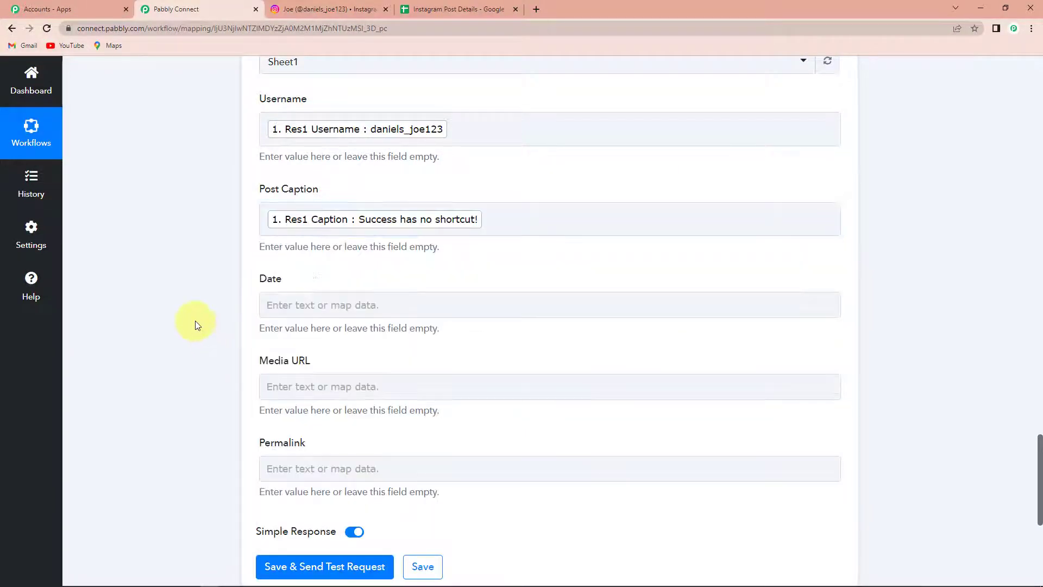
- Map the Date column to the Result value from the Date/Time Formatter step
{"action": "scroll", "coordinate": [256, 261], "scroll_direction": "down", "scroll_amount": 2}
{"action": "left_click", "coordinate": [321, 200]}
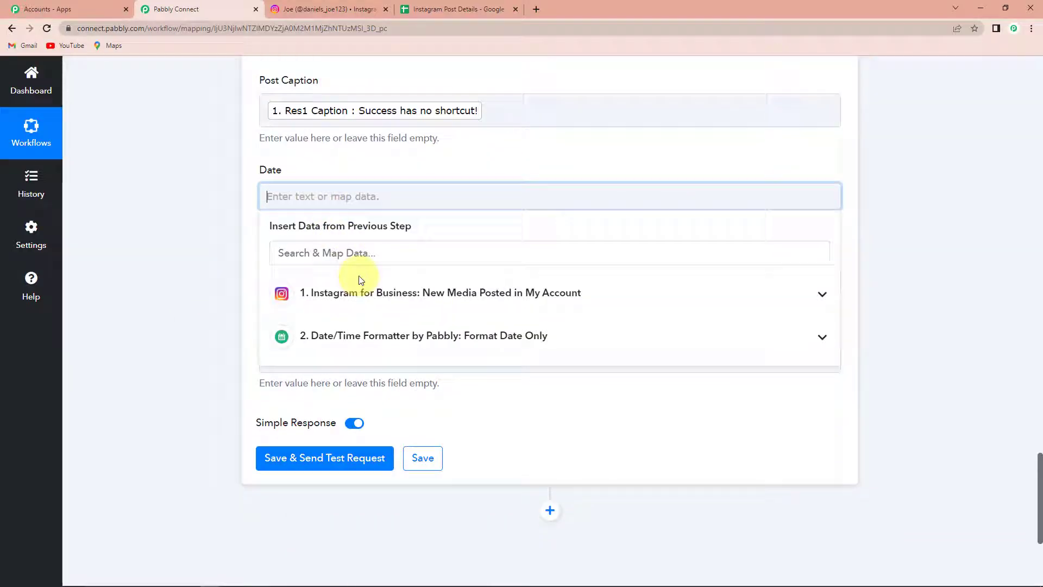
{"action": "left_click", "coordinate": [373, 340]}
{"action": "left_click", "coordinate": [312, 397]}
{"action": "left_click", "coordinate": [214, 328]}
- Map the Media URL column to the Res1 Media Url value from the Instagram for Business trigger
{"action": "scroll", "coordinate": [214, 328], "scroll_direction": "down", "scroll_amount": 1}
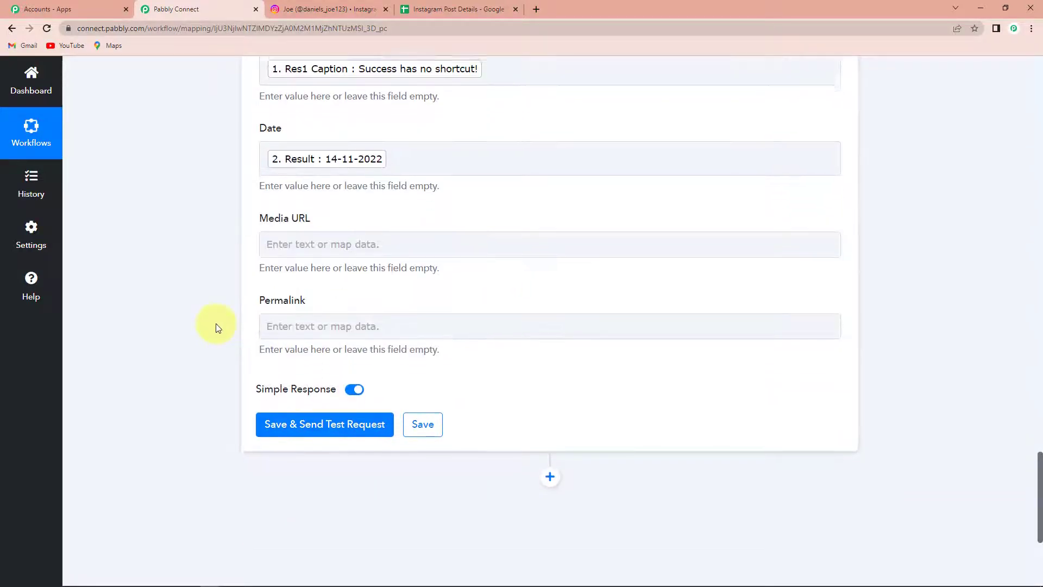
{"action": "left_click", "coordinate": [343, 231]}
{"action": "left_click", "coordinate": [379, 334]}
{"action": "scroll", "coordinate": [440, 442], "scroll_direction": "down", "scroll_amount": 3}
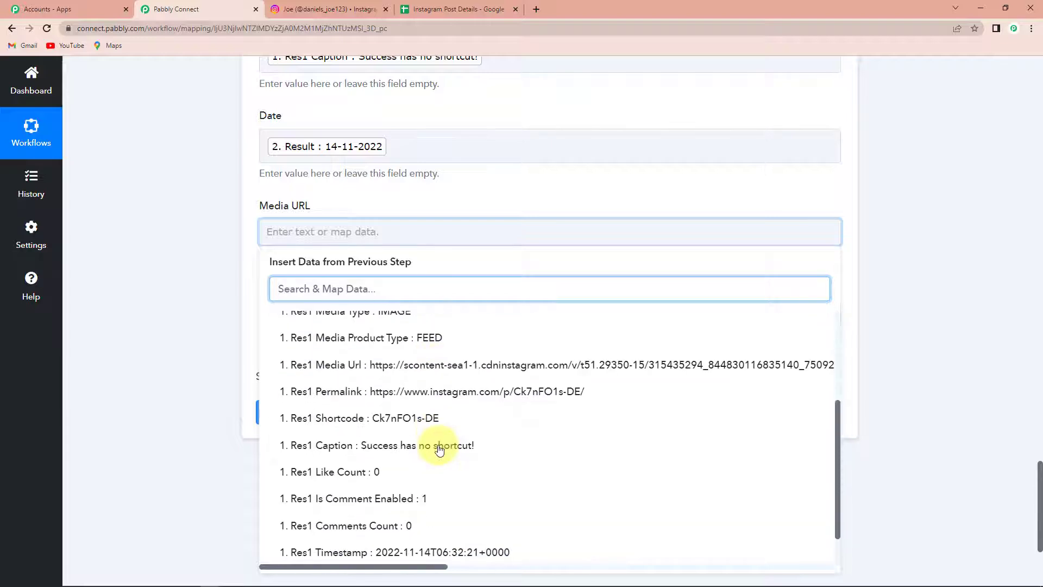
{"action": "left_click", "coordinate": [437, 375]}
{"action": "left_click", "coordinate": [171, 329]}
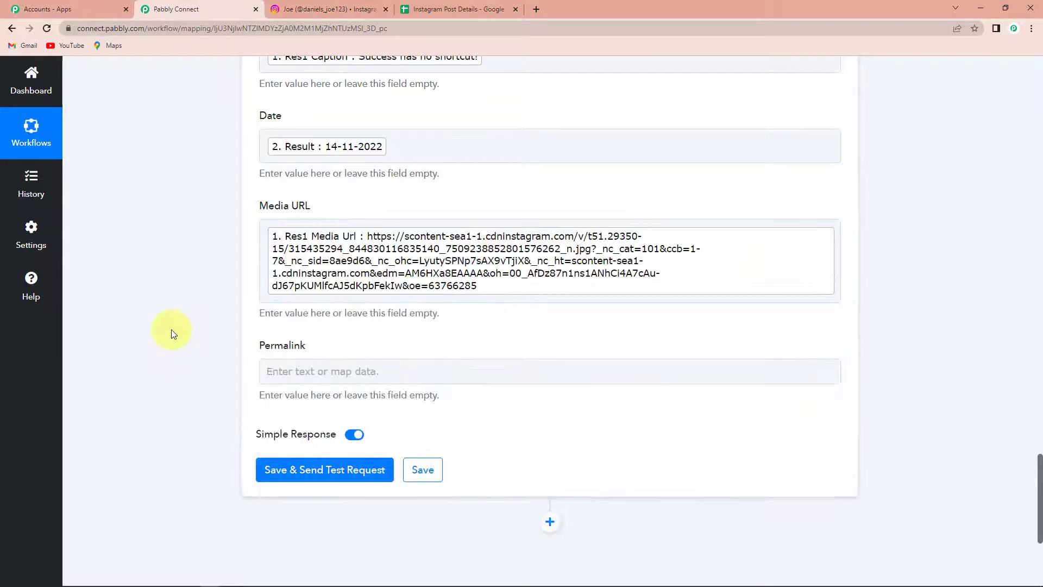
- Map the Permalink column to the Res1 Permalink value from the Instagram for Business trigger
{"action": "scroll", "coordinate": [171, 329], "scroll_direction": "down", "scroll_amount": 2}
{"action": "left_click", "coordinate": [340, 262]}
{"action": "left_click", "coordinate": [373, 361]}
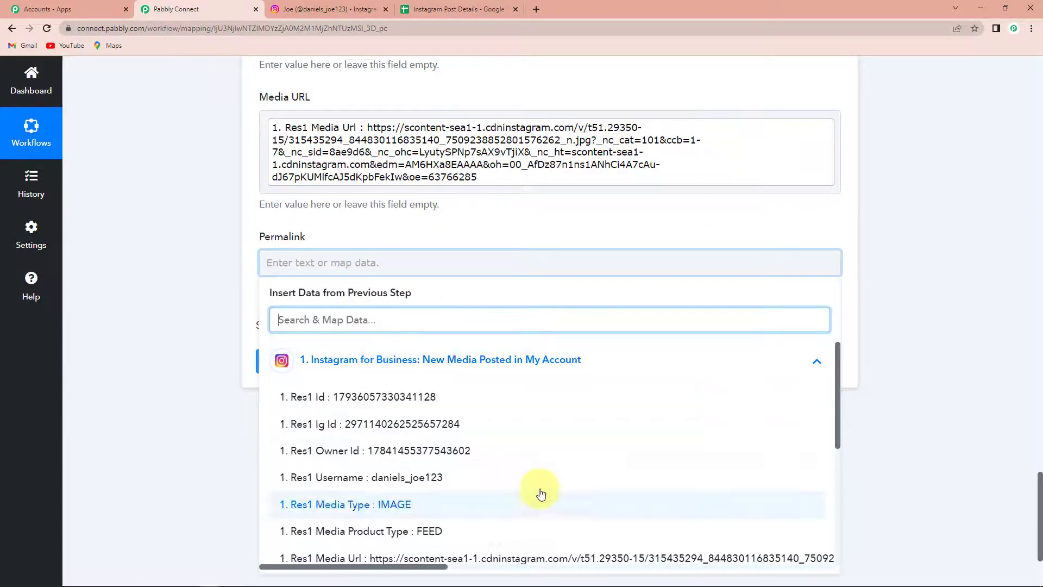
{"action": "scroll", "coordinate": [540, 492], "scroll_direction": "down", "scroll_amount": 2}
{"action": "left_click", "coordinate": [583, 477]}
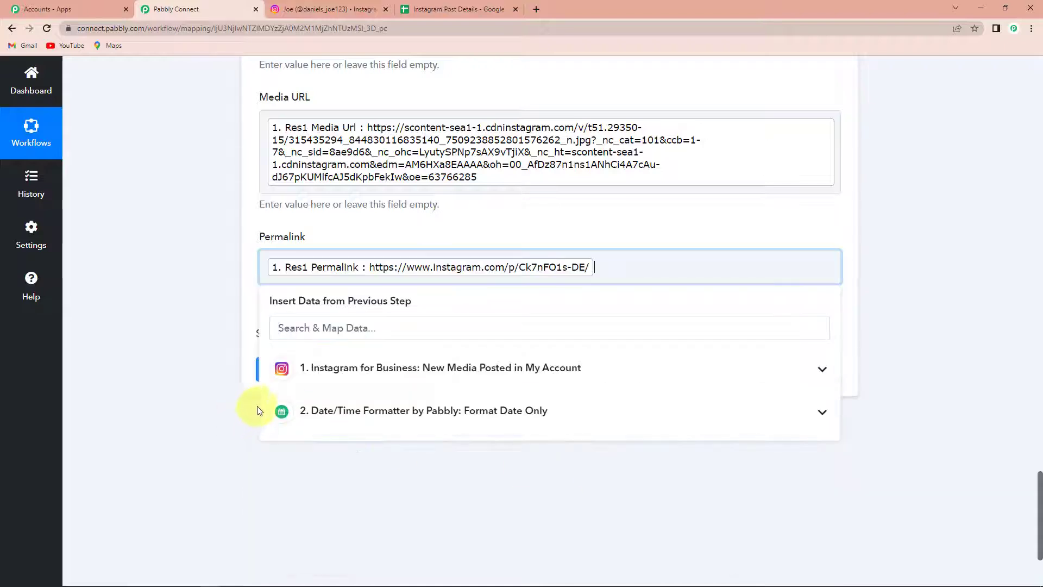
- Save the Google Sheets action with a test request, then check the Instagram Post Details spreadsheet for the added row
{"action": "left_click", "coordinate": [290, 380]}
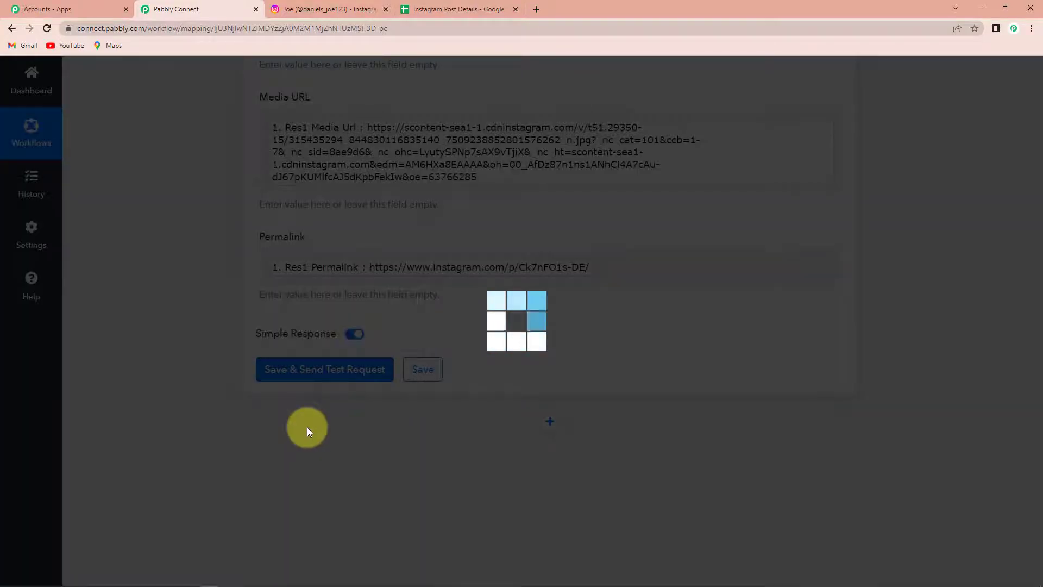
{"action": "scroll", "coordinate": [885, 341], "scroll_direction": "down", "scroll_amount": 6}
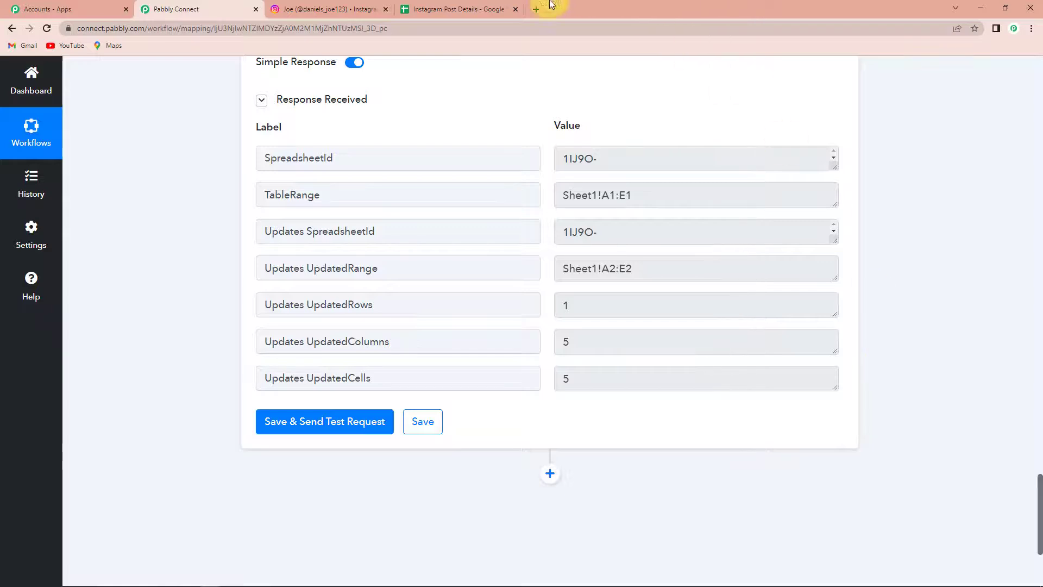
{"action": "left_click", "coordinate": [458, 9]}
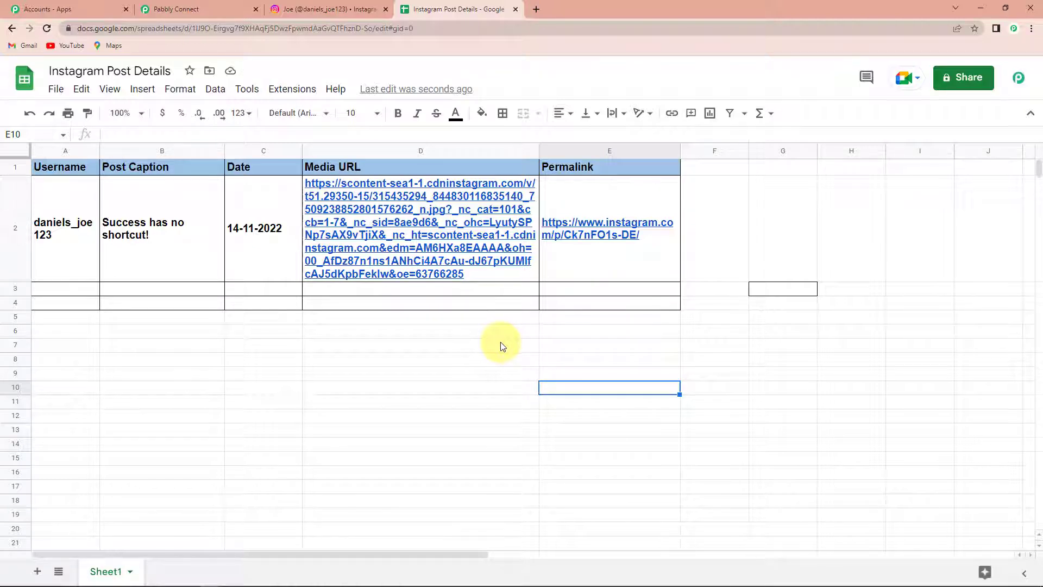
- Switch to Instagram, close the open post and start a new post with the picture WC+home+image+2
{"action": "left_click", "coordinate": [315, 8]}
{"action": "left_click", "coordinate": [1012, 72]}
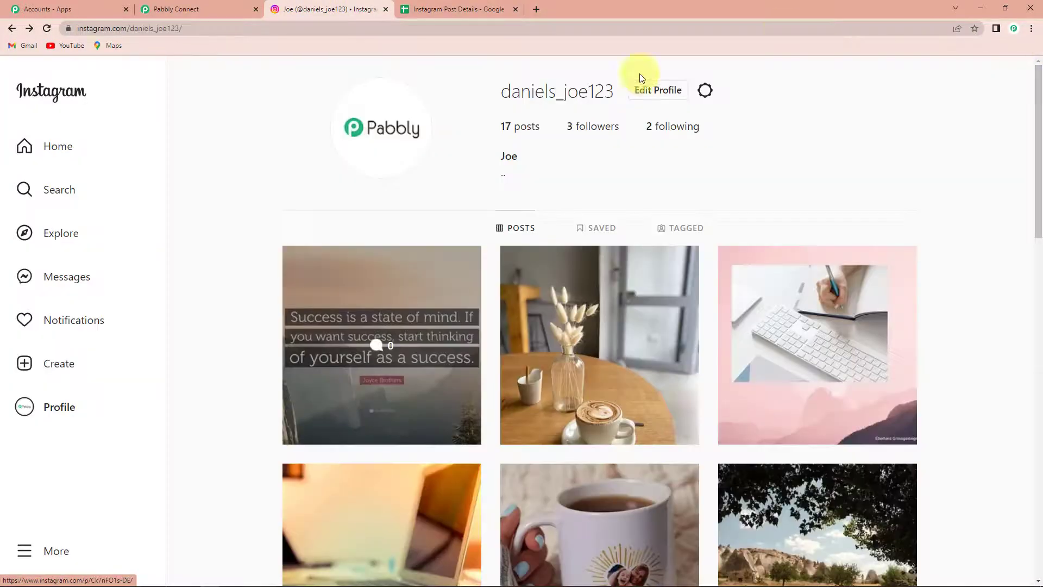
{"action": "left_click", "coordinate": [51, 368]}
{"action": "left_click", "coordinate": [467, 381]}
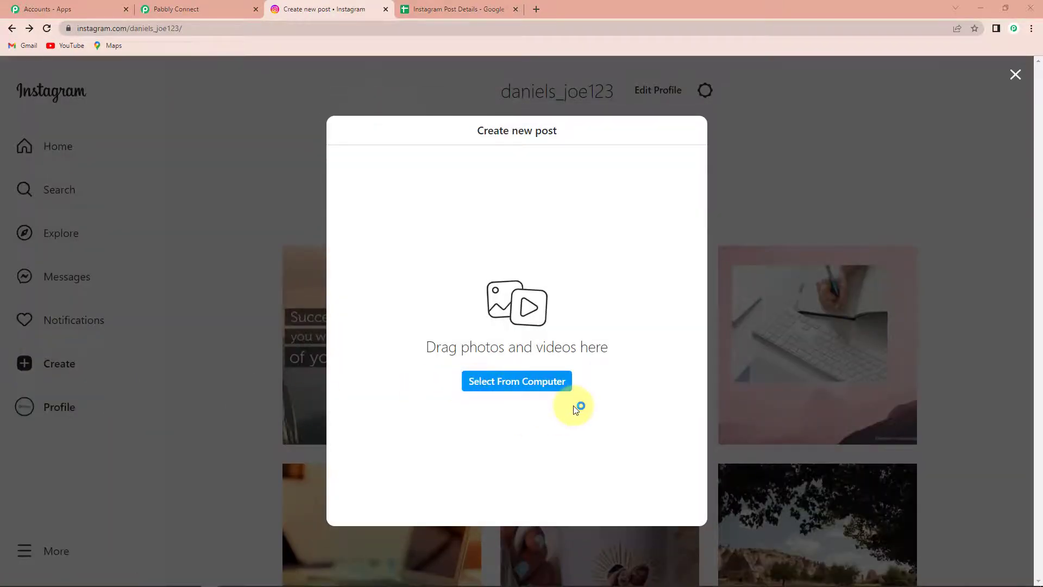
{"action": "left_click", "coordinate": [369, 191]}
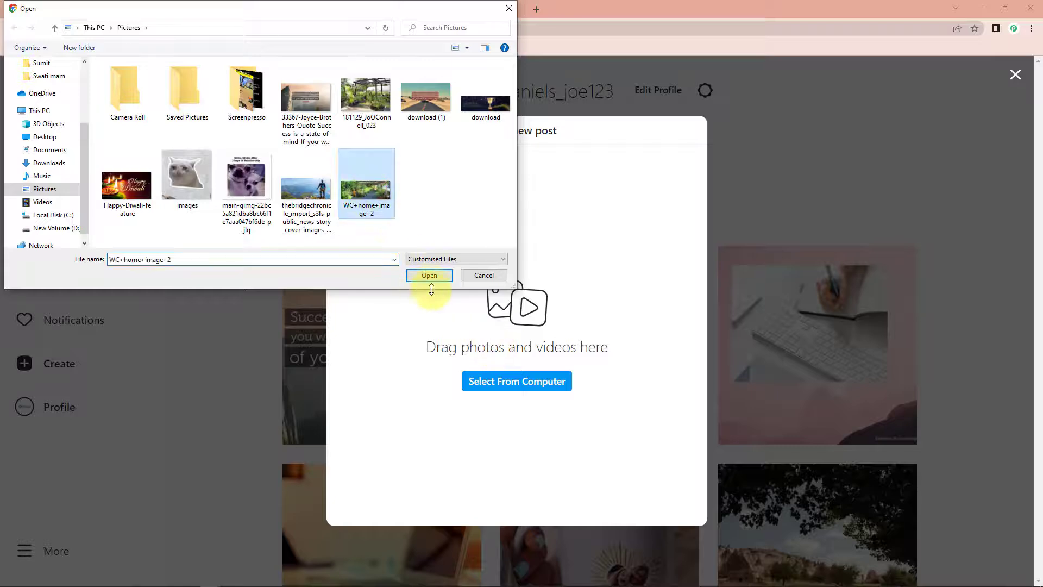
{"action": "left_click", "coordinate": [429, 276]}
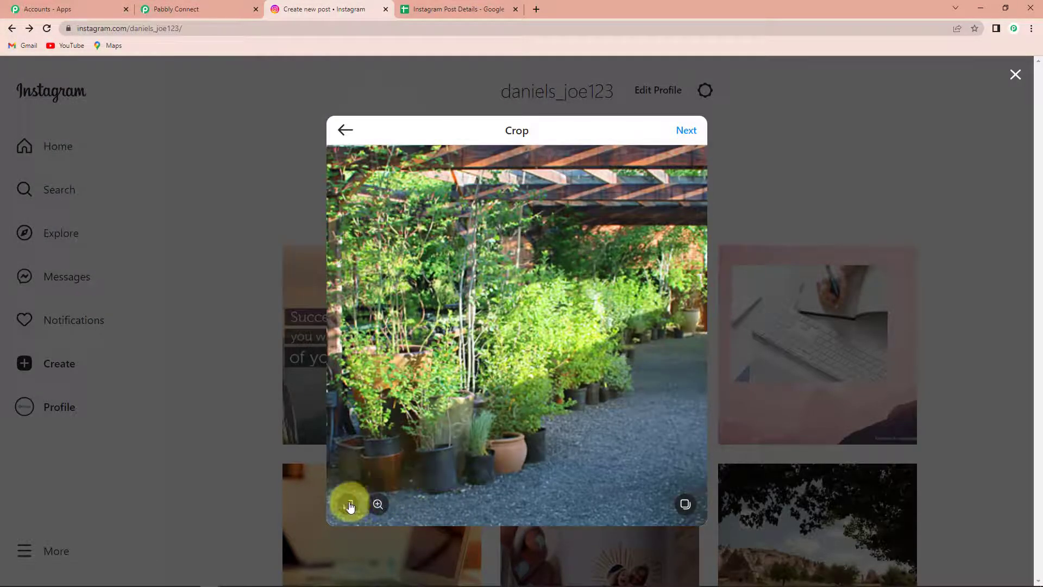
- Crop the picture to 16:9 and proceed past the filters to the caption stage
{"action": "left_click", "coordinate": [351, 505]}
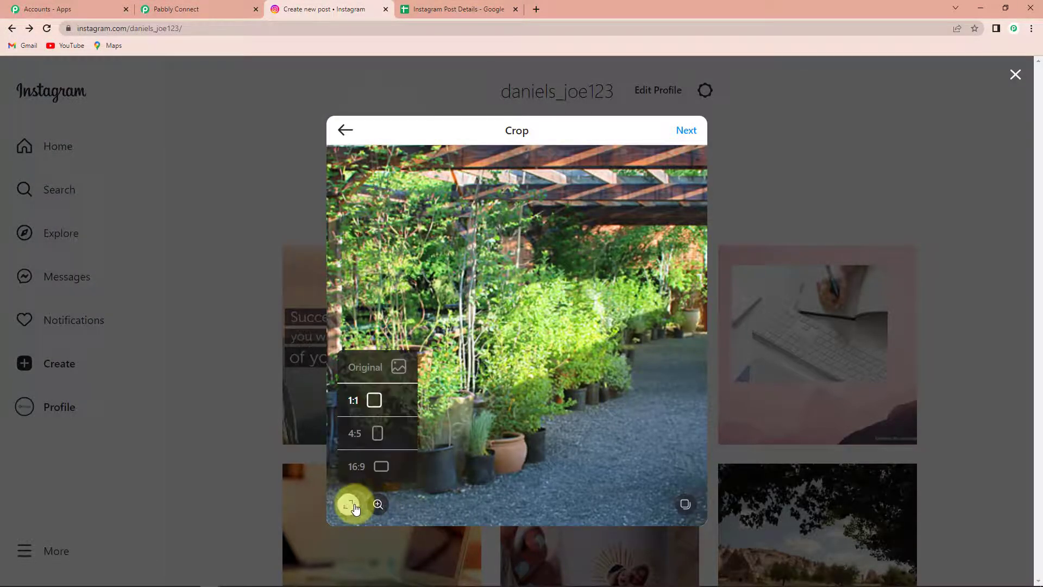
{"action": "left_click", "coordinate": [382, 466]}
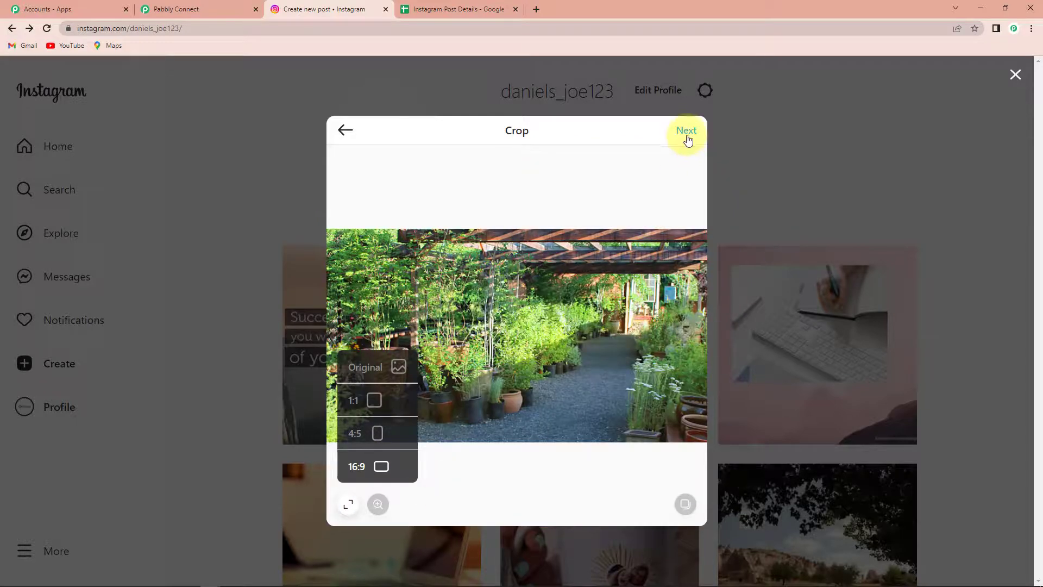
{"action": "left_click", "coordinate": [686, 136]}
{"action": "left_click", "coordinate": [803, 133]}
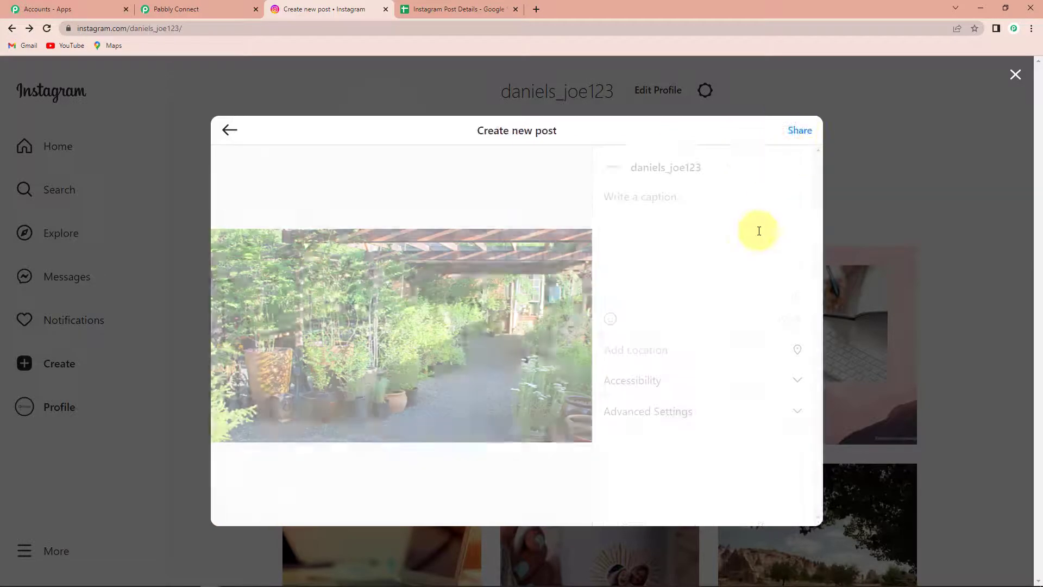
- Caption the post "Green is the need of the hour!", share it and close the confirmation
{"action": "left_click", "coordinate": [652, 205]}
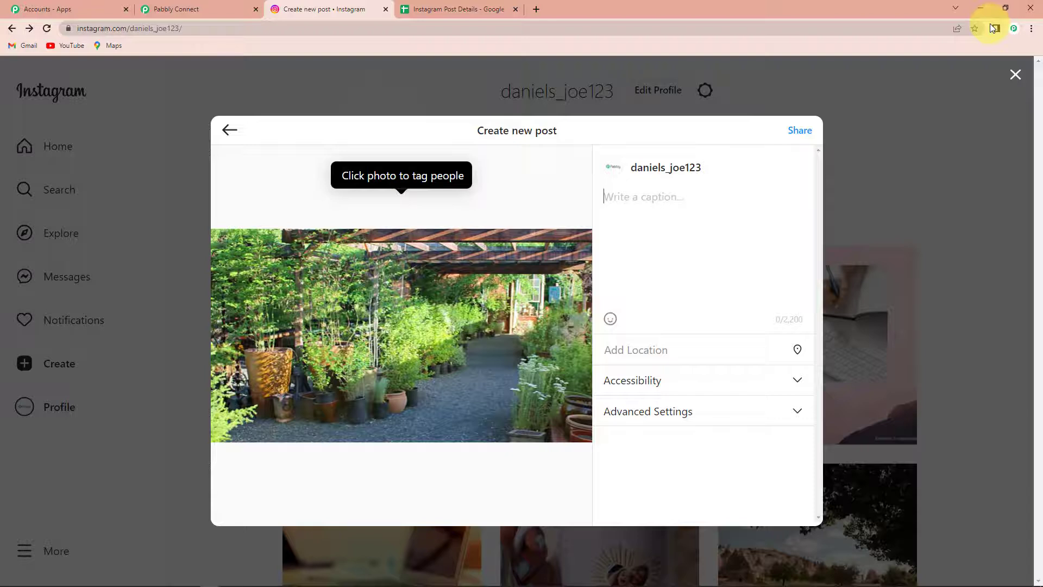
{"action": "type", "text": "Green is the need of the hour!"}
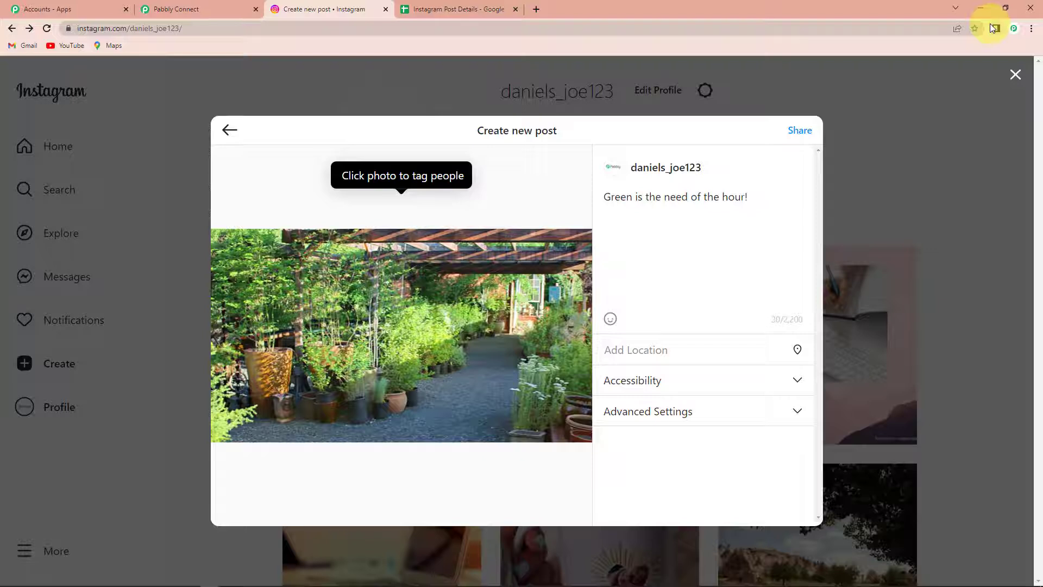
{"action": "left_click", "coordinate": [798, 131]}
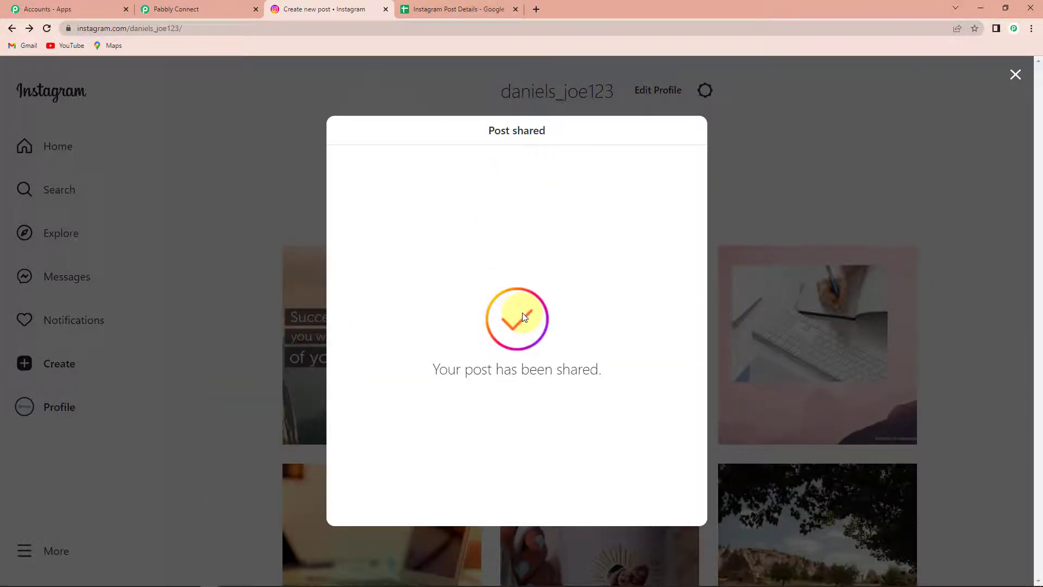
{"action": "left_click", "coordinate": [1004, 84]}
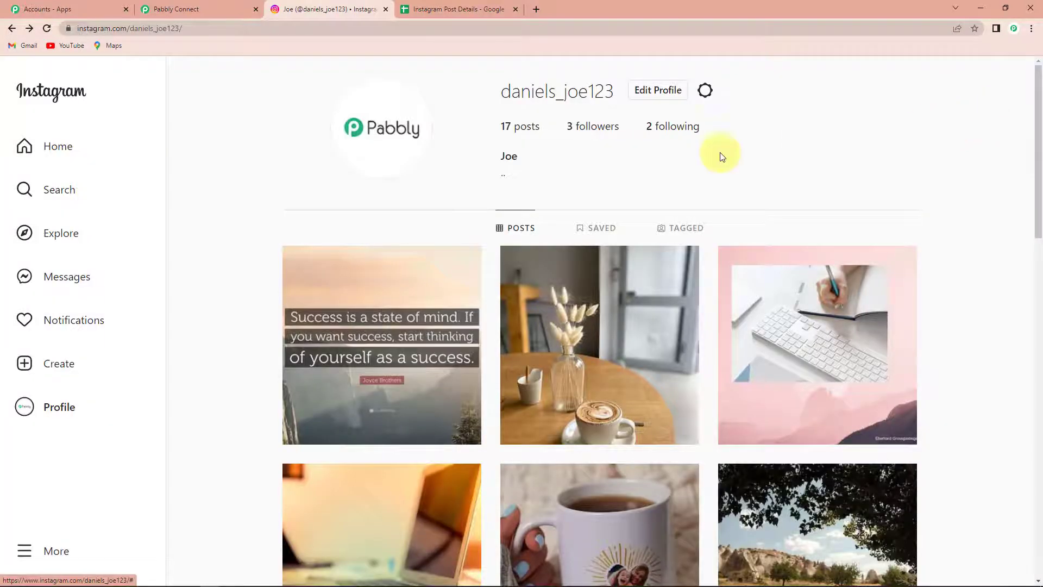
- Reload the Instagram profile and open the newest post to check its picture and caption, then close it
{"action": "left_click", "coordinate": [48, 28]}
{"action": "scroll", "coordinate": [473, 346], "scroll_direction": "down", "scroll_amount": 1}
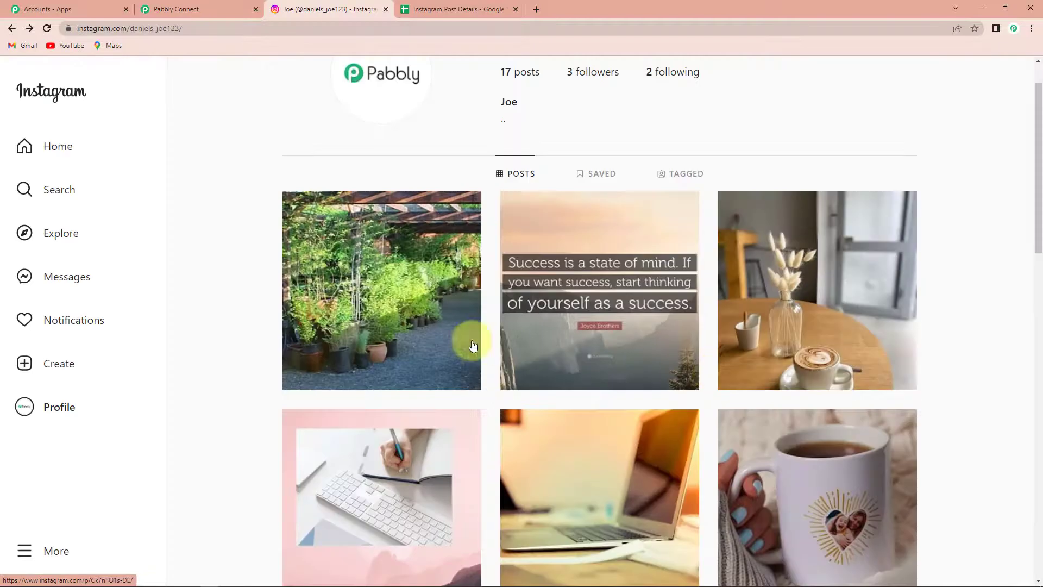
{"action": "left_click", "coordinate": [429, 259]}
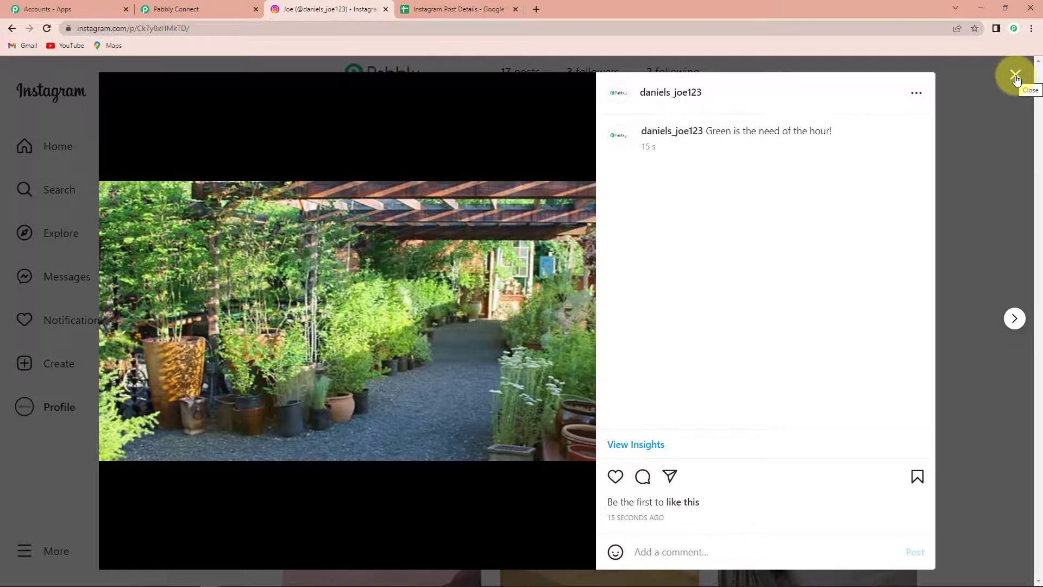
{"action": "left_click", "coordinate": [1016, 76]}
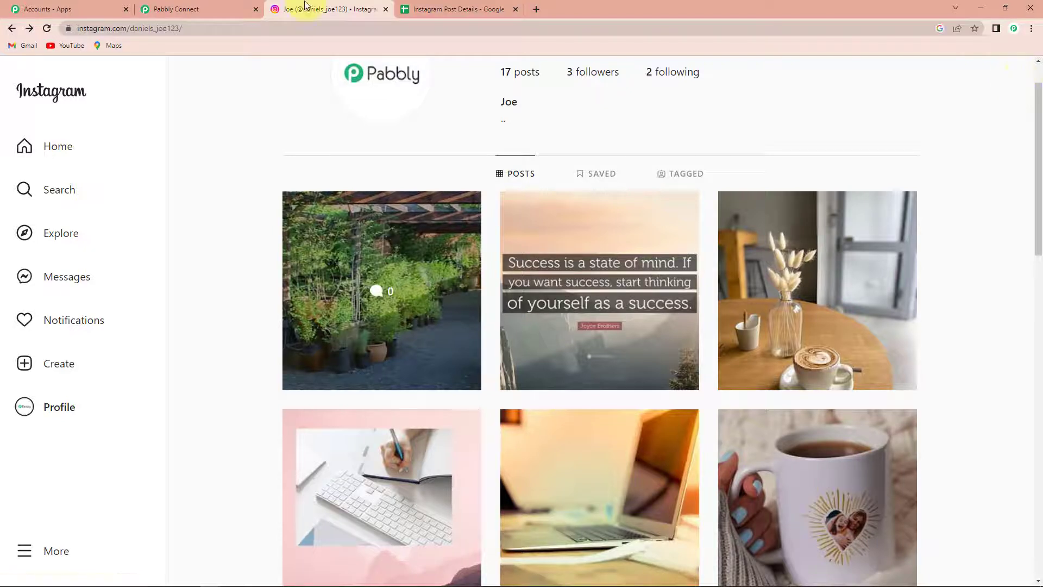
- Examine the Instagram Post Details spreadsheet for the row holding the newly shared post's details
{"action": "left_click", "coordinate": [458, 5]}
{"action": "left_click", "coordinate": [693, 466]}
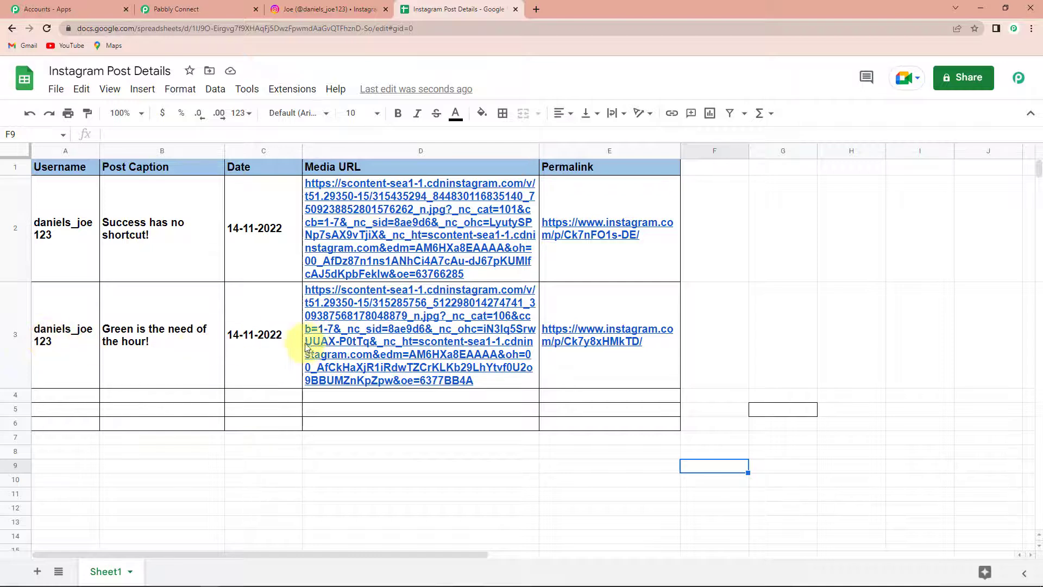
{"action": "mouse_move", "coordinate": [588, 353]}
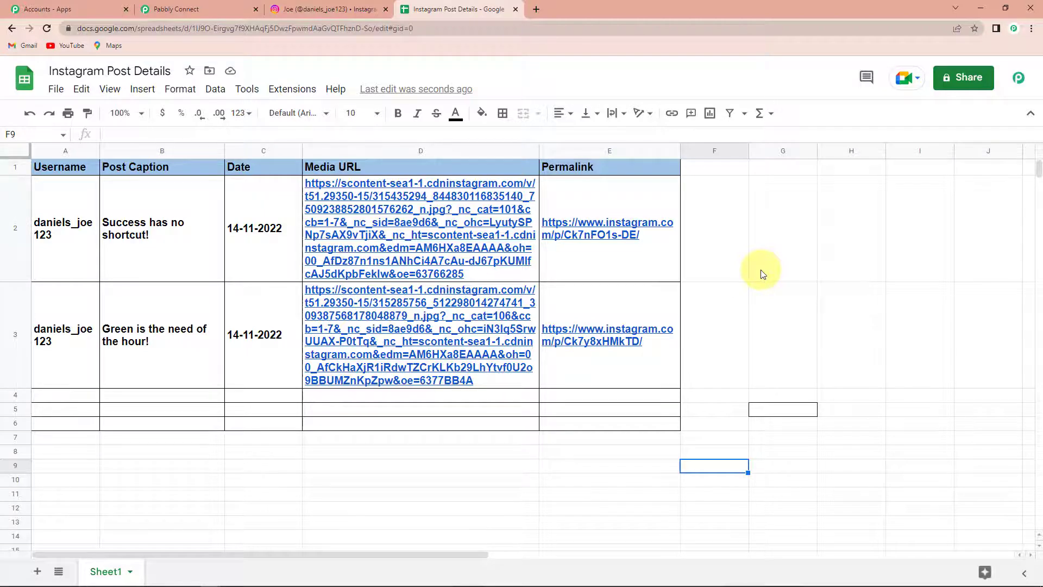
- Return to the Pabbly Connect workflow and collapse the Instagram trigger, Date/Time Formatter and Google Sheets steps
{"action": "left_click", "coordinate": [182, 9]}
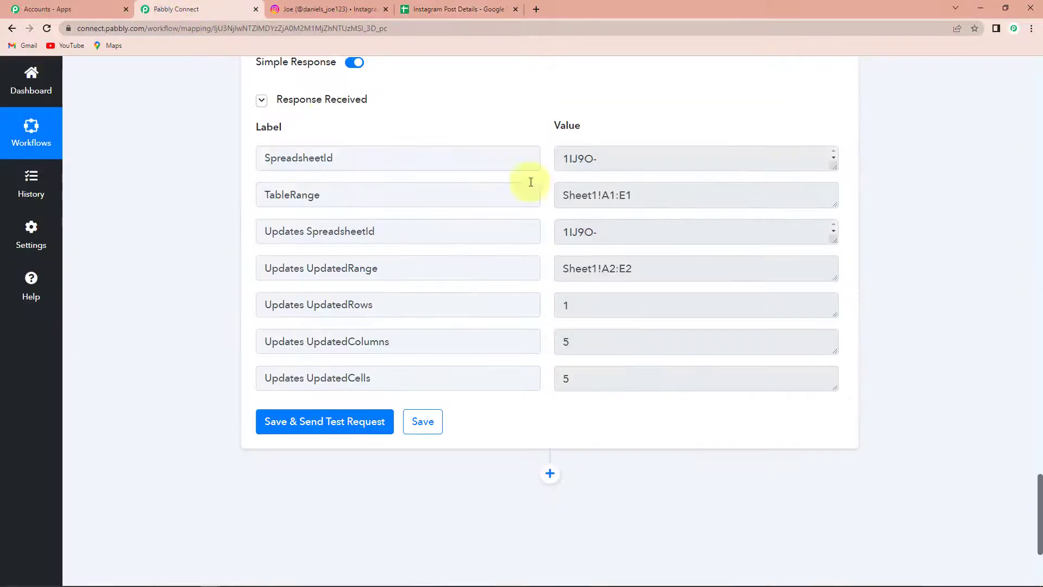
{"action": "left_click_drag", "start_coordinate": [1038, 493], "coordinate": [1035, 46]}
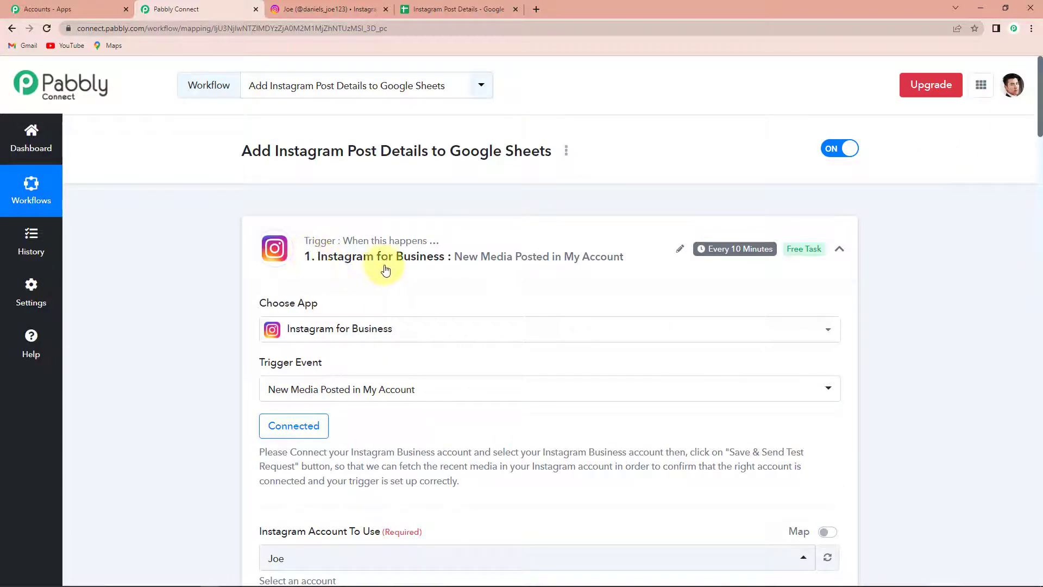
{"action": "left_click", "coordinate": [842, 250]}
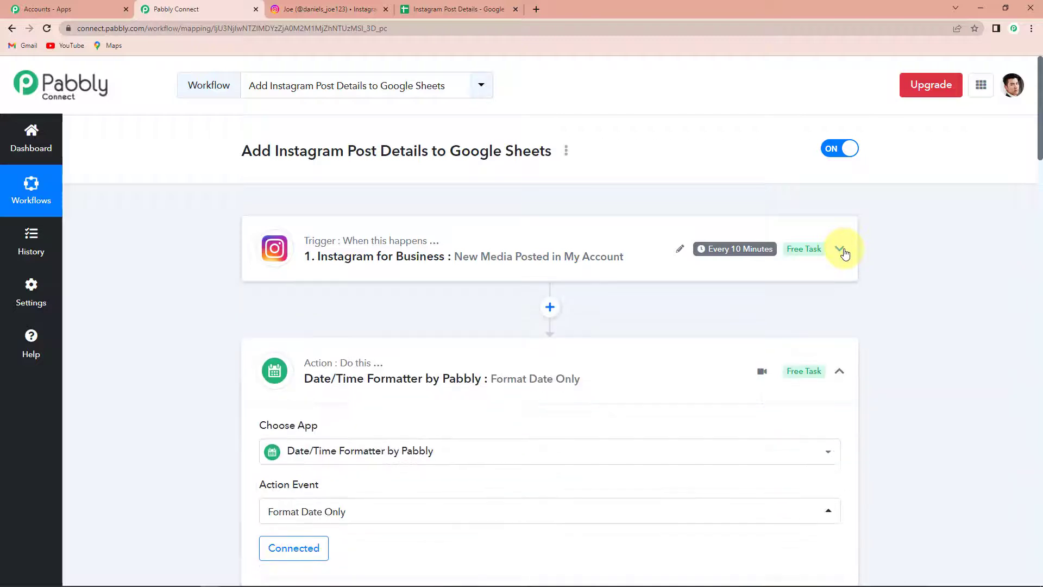
{"action": "scroll", "coordinate": [809, 319], "scroll_direction": "down", "scroll_amount": 2}
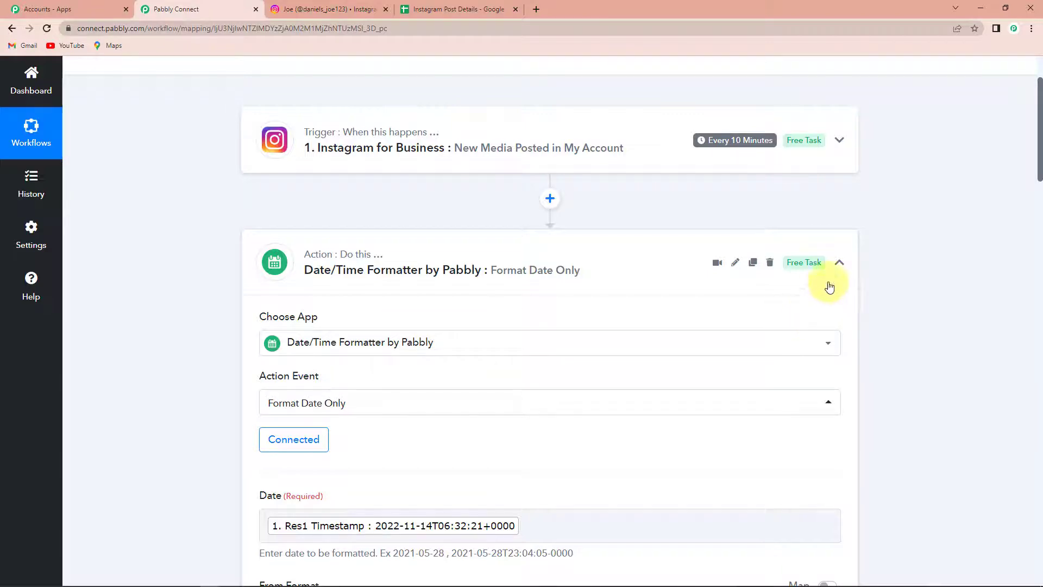
{"action": "left_click", "coordinate": [839, 263]}
{"action": "scroll", "coordinate": [787, 323], "scroll_direction": "down", "scroll_amount": 2}
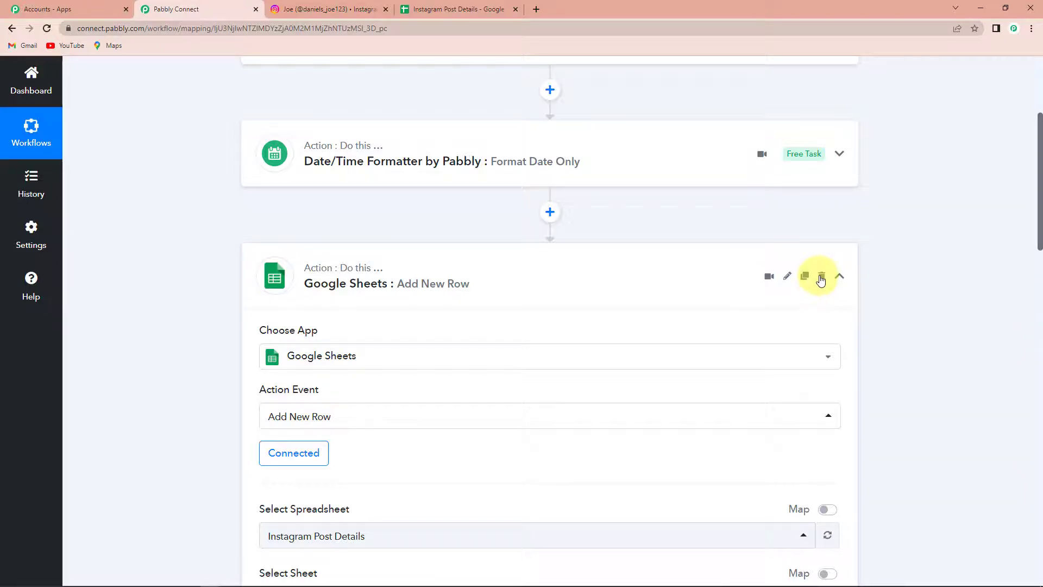
{"action": "left_click", "coordinate": [839, 276]}
{"action": "scroll", "coordinate": [875, 341], "scroll_direction": "up", "scroll_amount": 2}
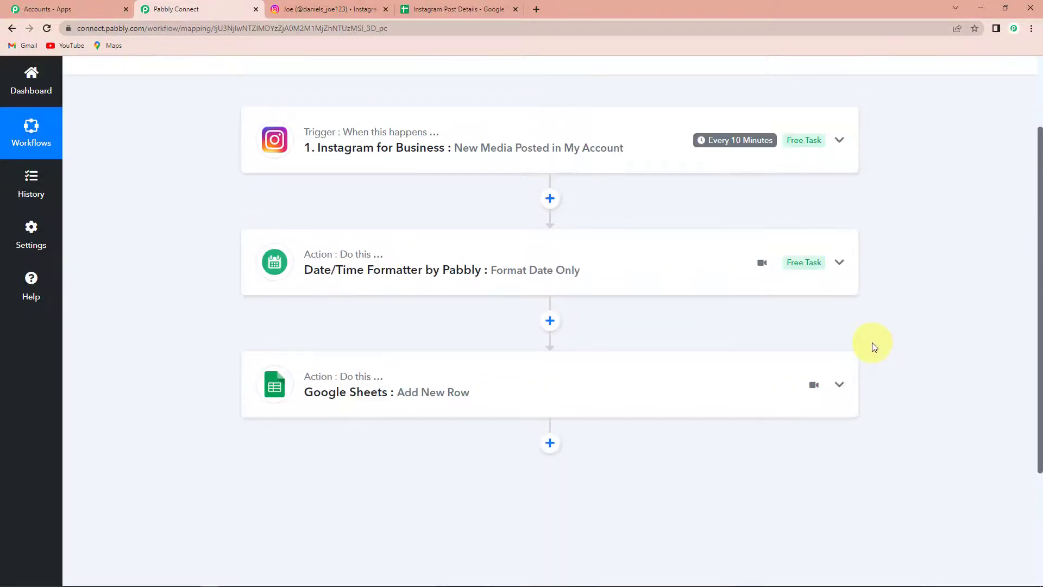